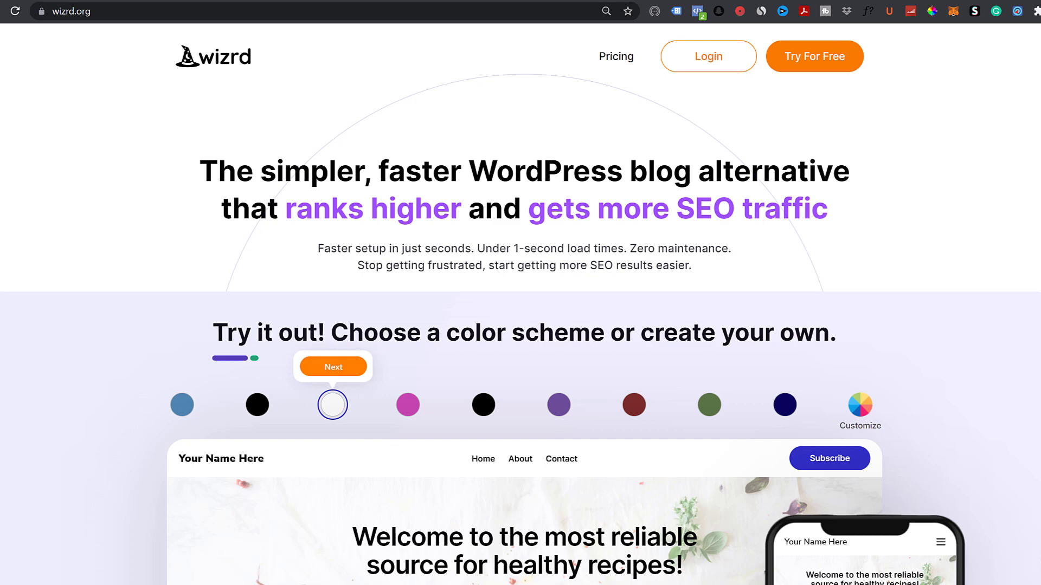
- Start a free trial site and set its website name to The Go Green Method and domain name to thegogreenmethod
click(827, 65)
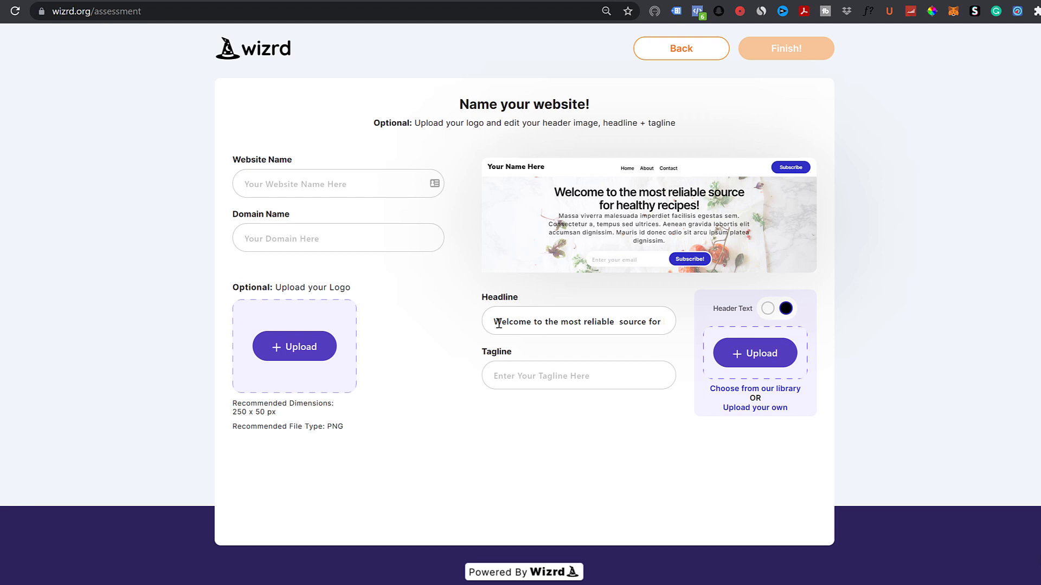
click(282, 191)
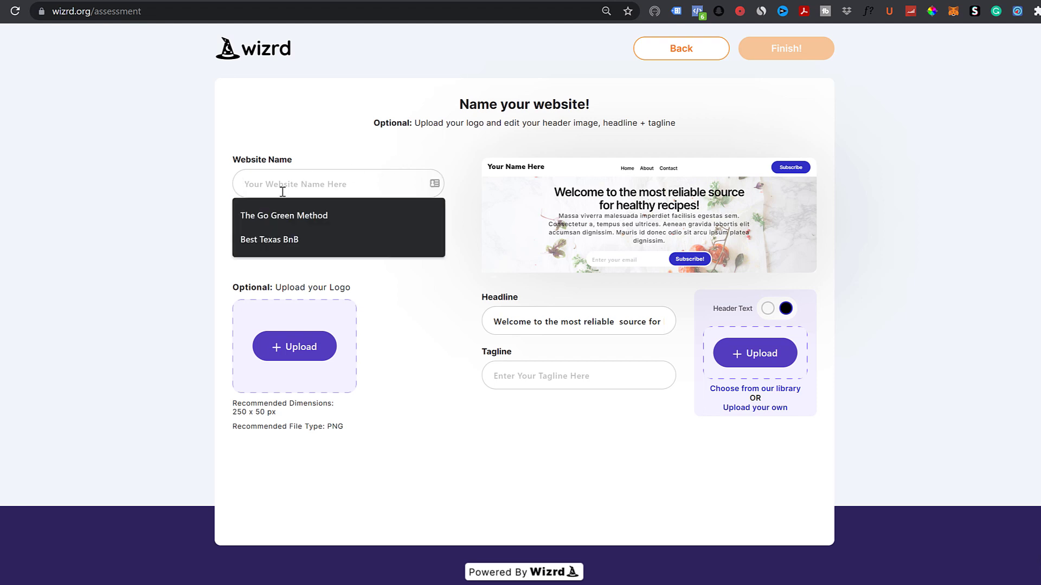
click(287, 219)
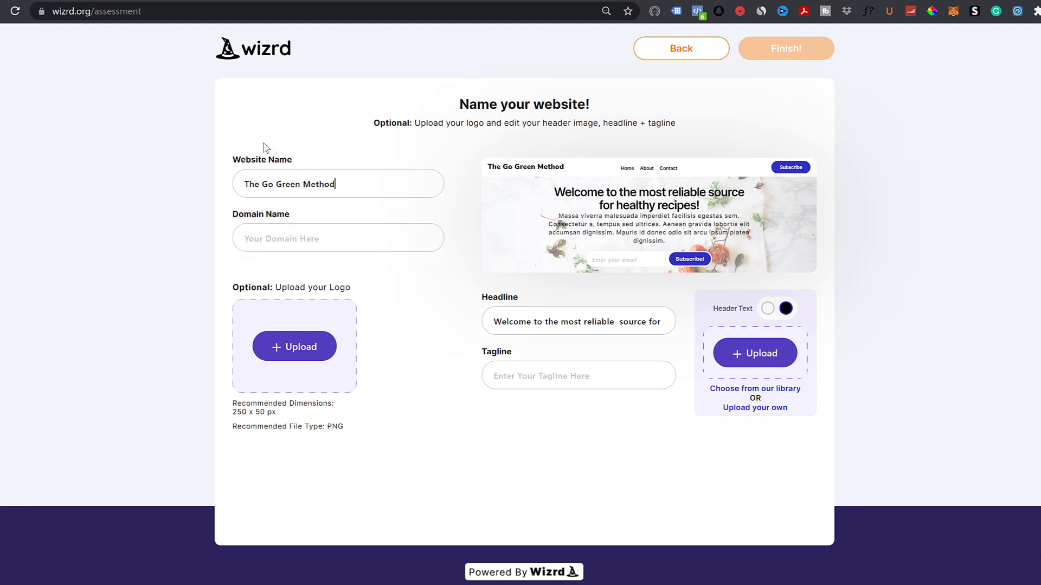
click(279, 239)
click(289, 290)
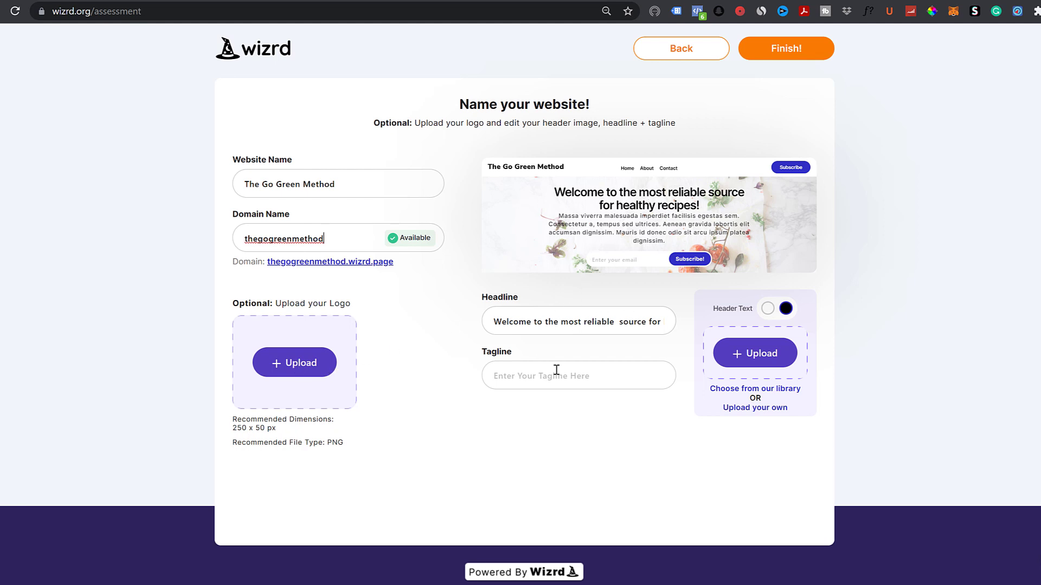
- Finish the website setup and register the account with the prefilled e-mail and password
click(580, 327)
click(787, 52)
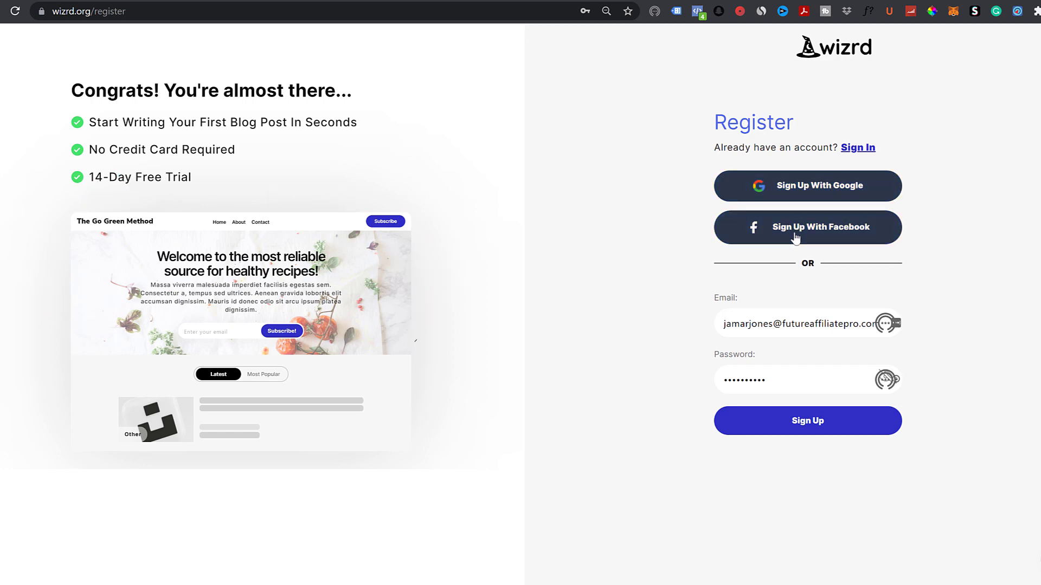
click(810, 426)
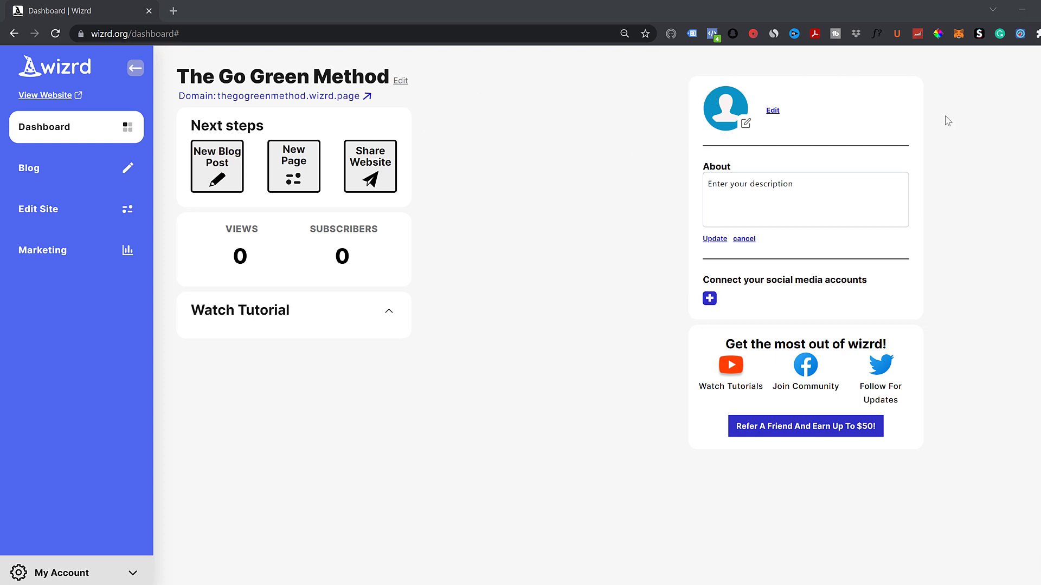
- Look through the profile picture image library and the username editing option, closing both without making changes
click(747, 124)
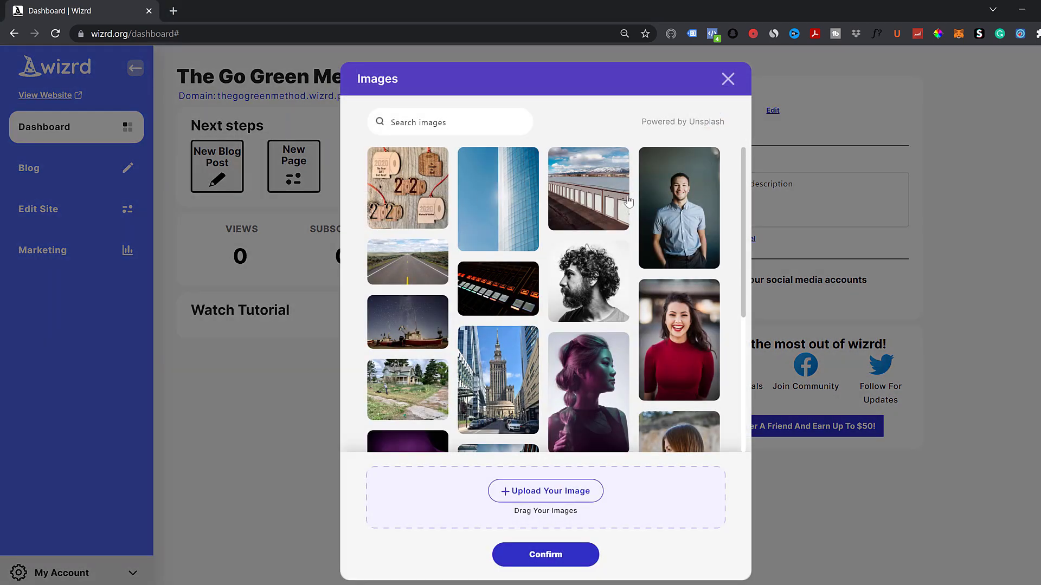
scroll(596, 217, down, 5)
scroll(547, 279, up, 2)
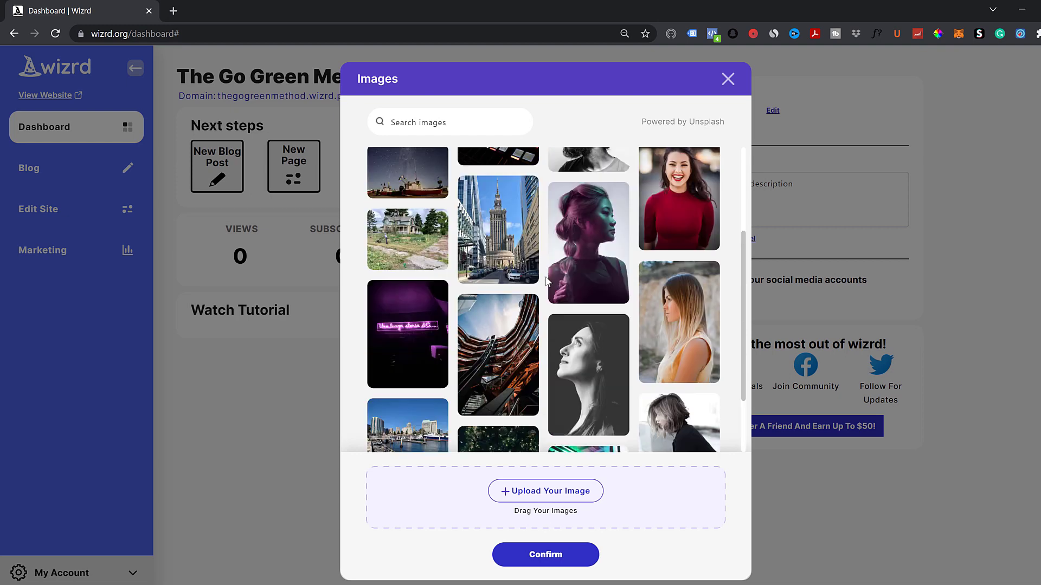
scroll(546, 280, up, 3)
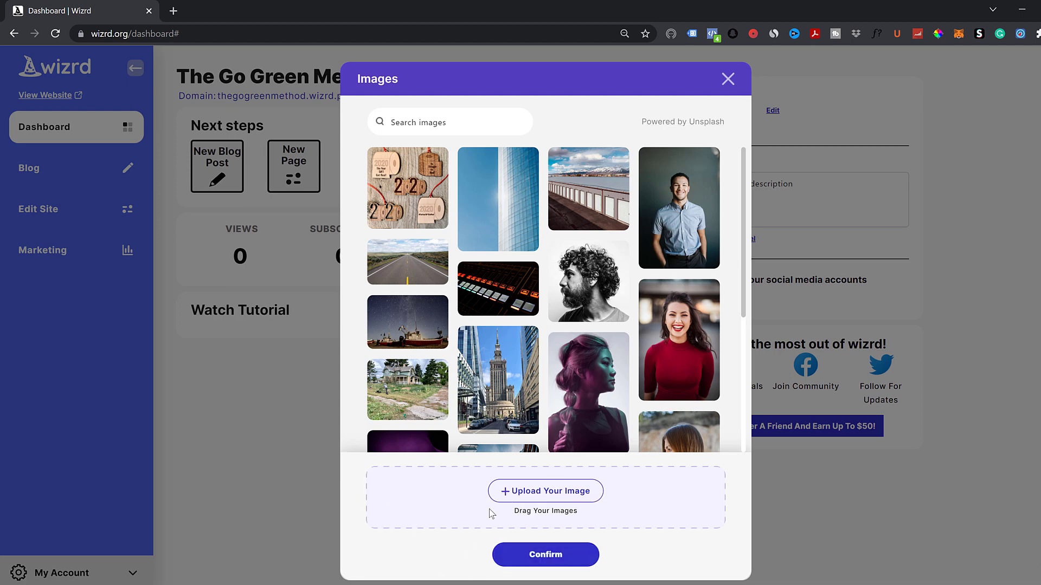
click(728, 79)
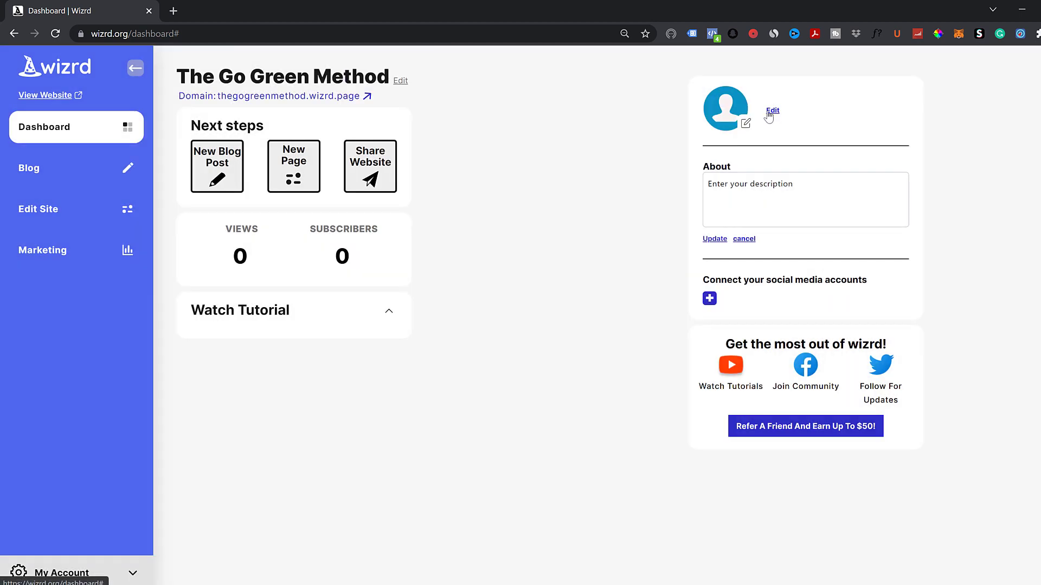
click(772, 111)
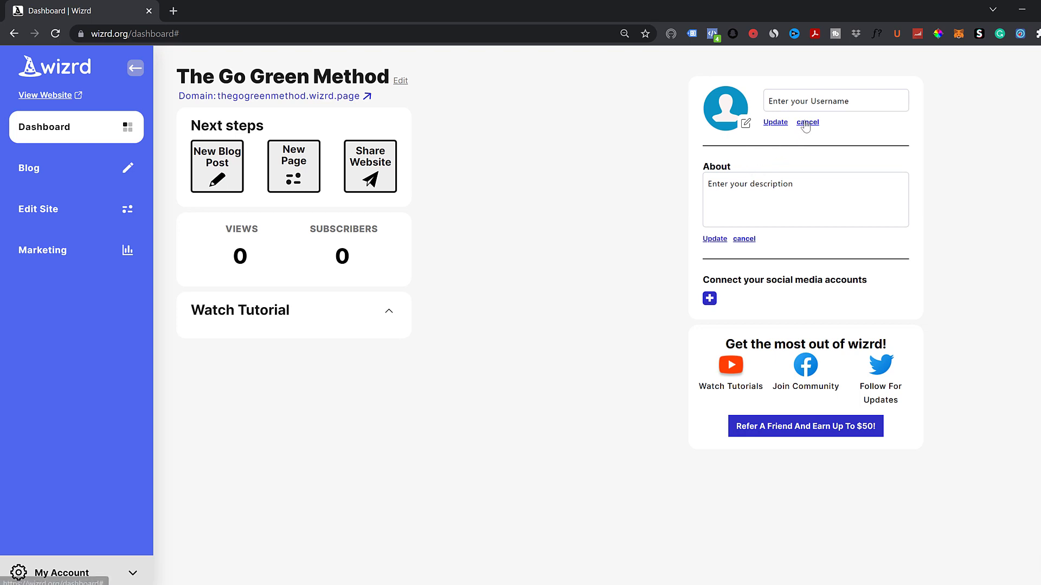
click(801, 124)
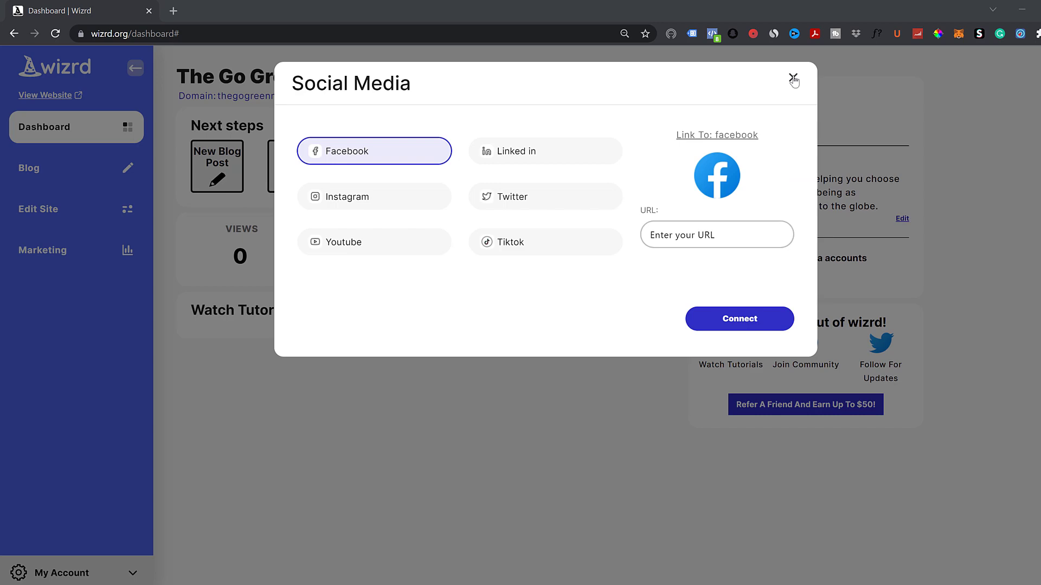
- Connect a TikTok profile to the website's social media accounts
click(793, 79)
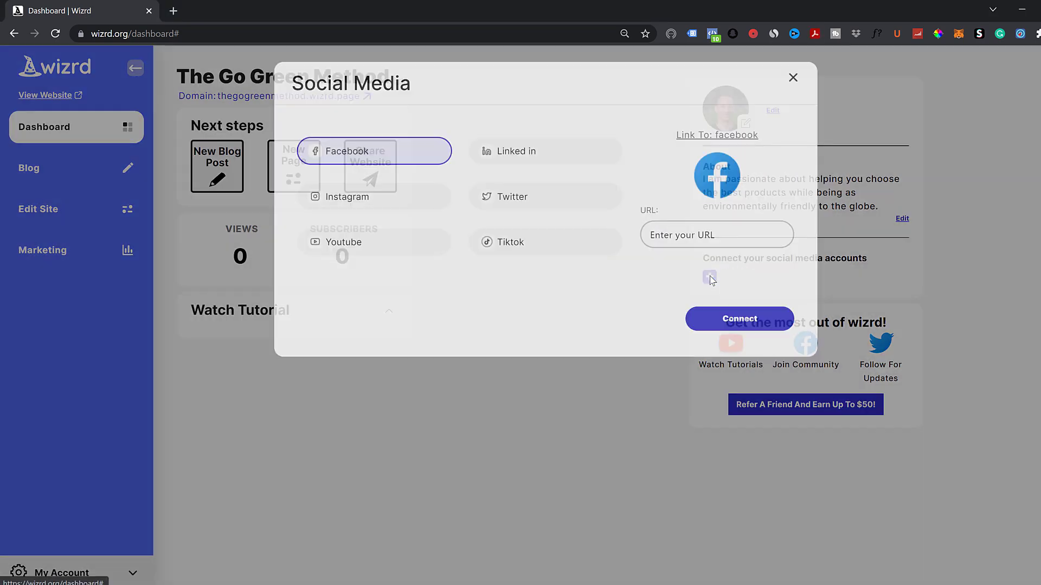
click(709, 278)
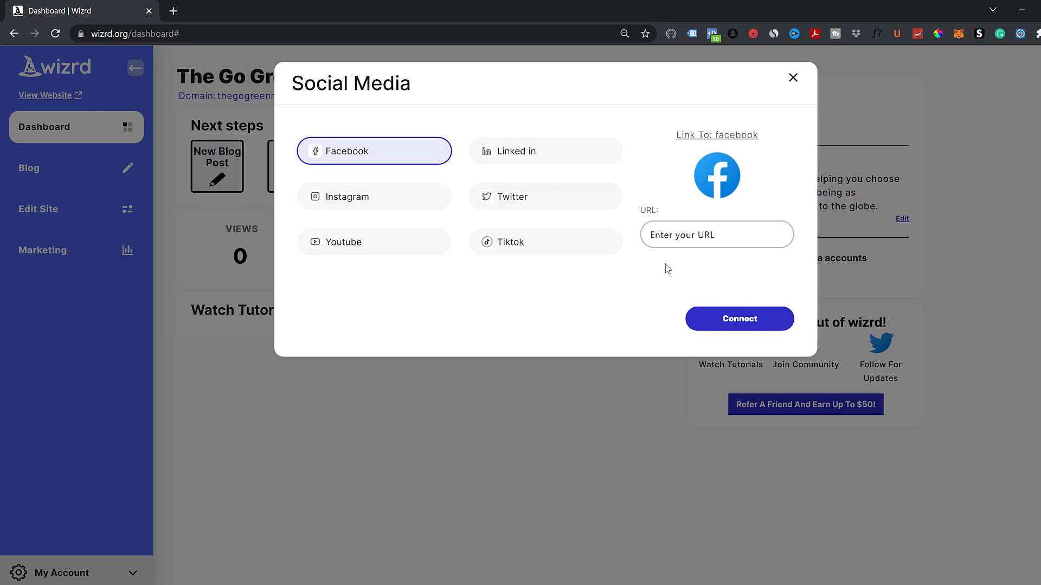
click(716, 320)
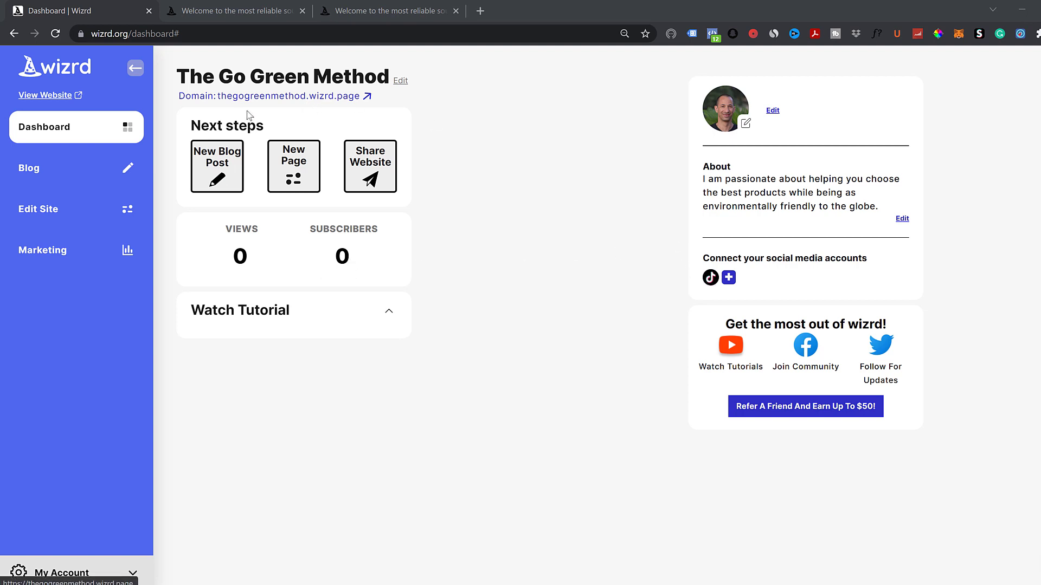
- View the live website and check its TikTok link, Contact page, and the home page down to the author section
click(288, 96)
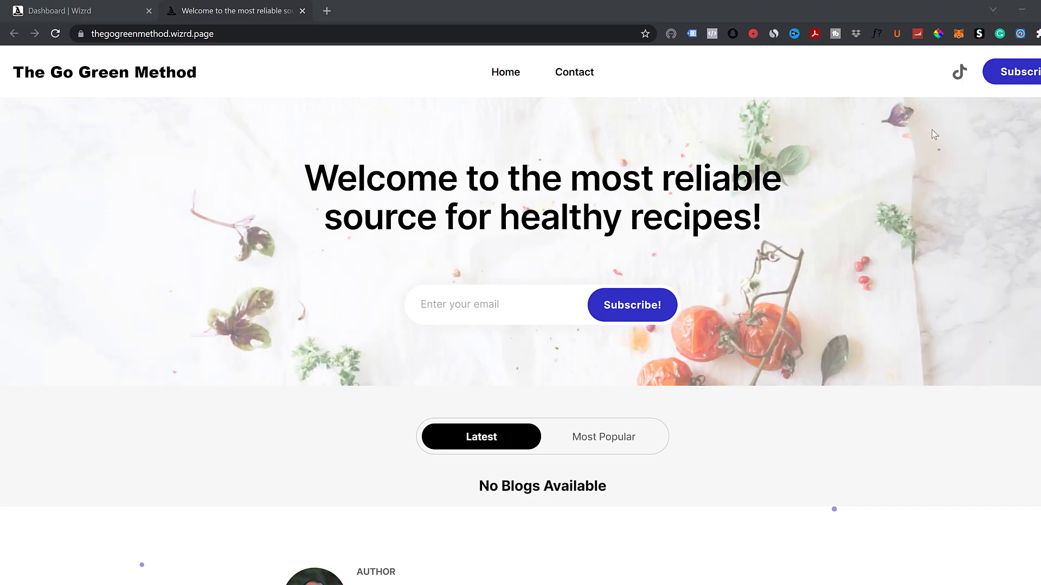
click(957, 76)
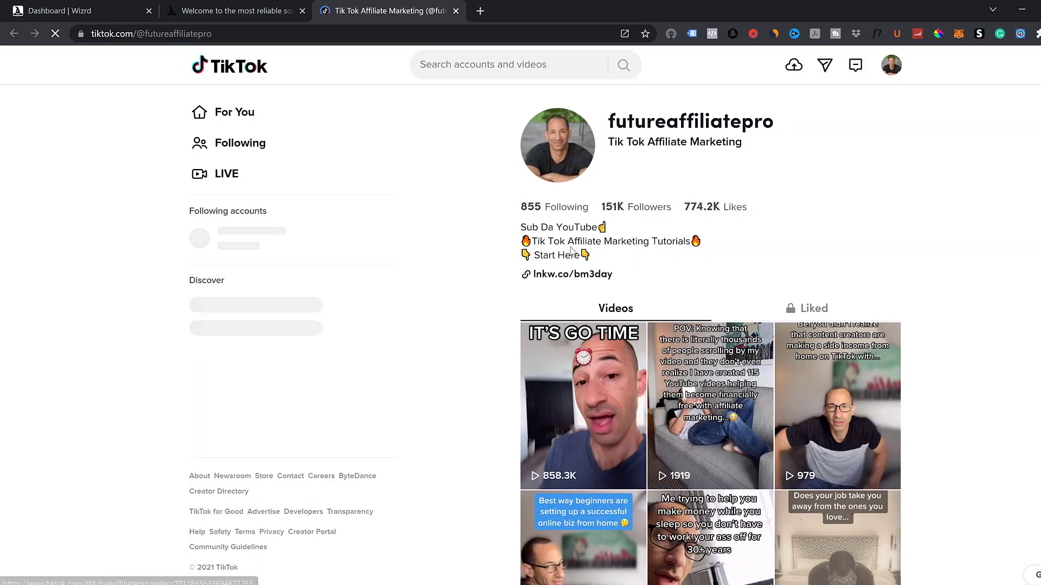
key(ctrl+w)
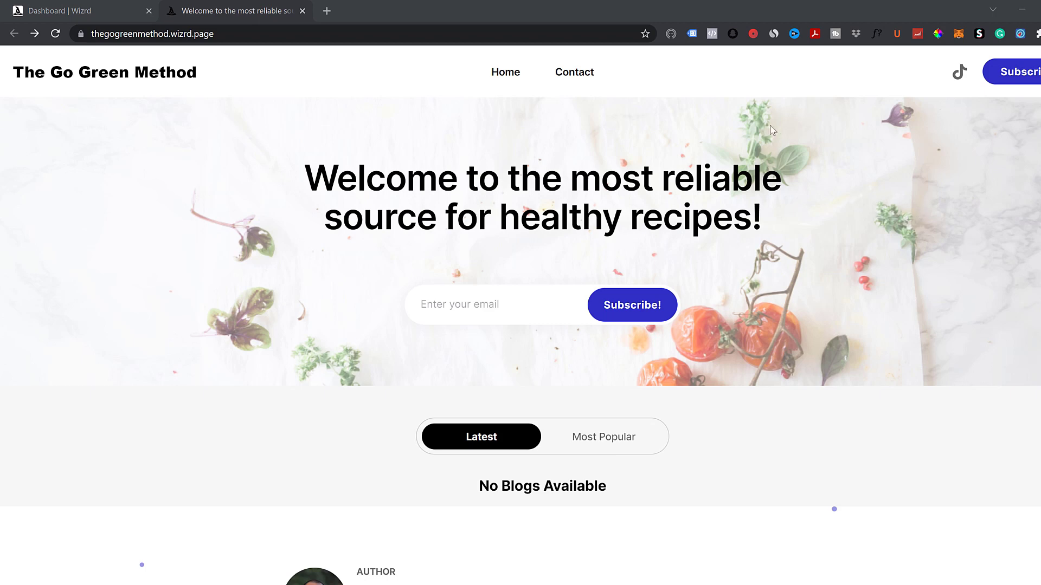
click(578, 76)
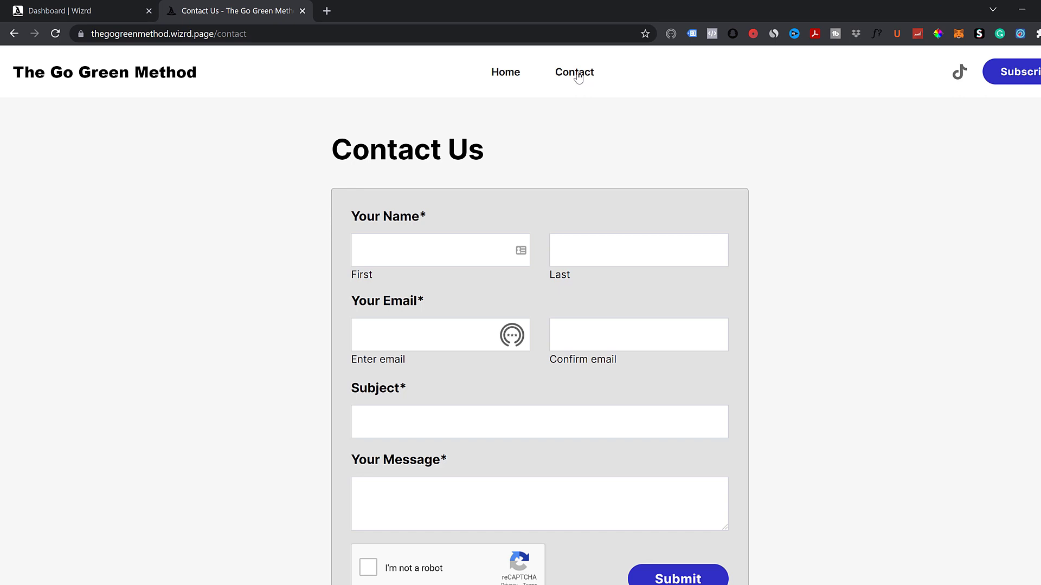
key(alt+Left)
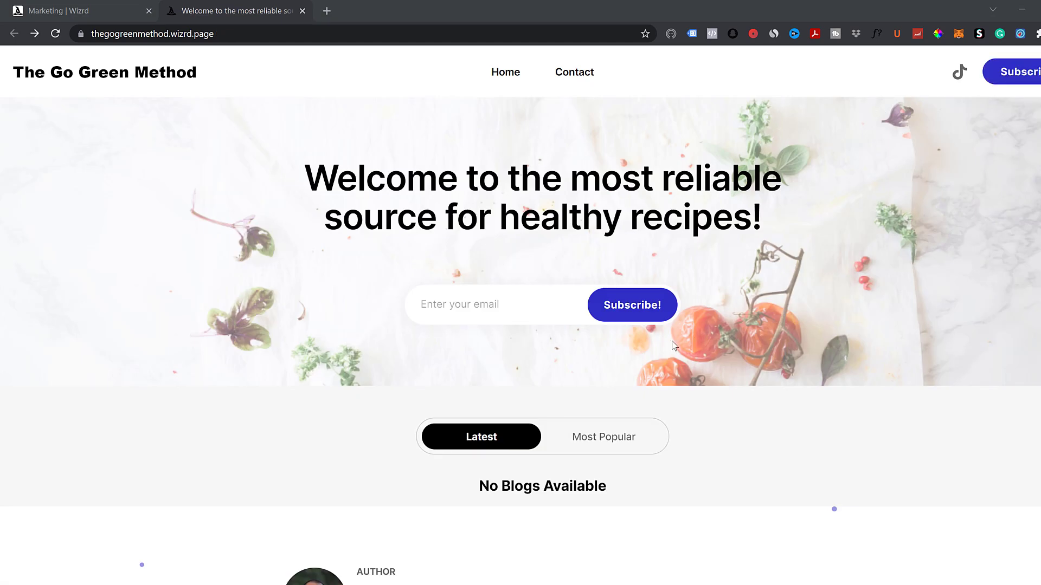
scroll(705, 347, down, 4)
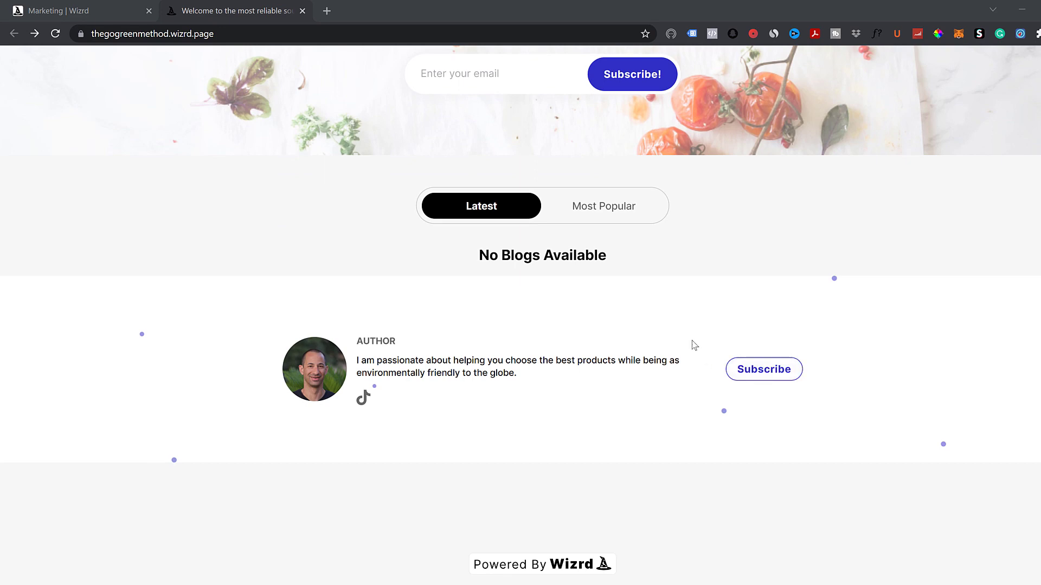
scroll(692, 344, up, 4)
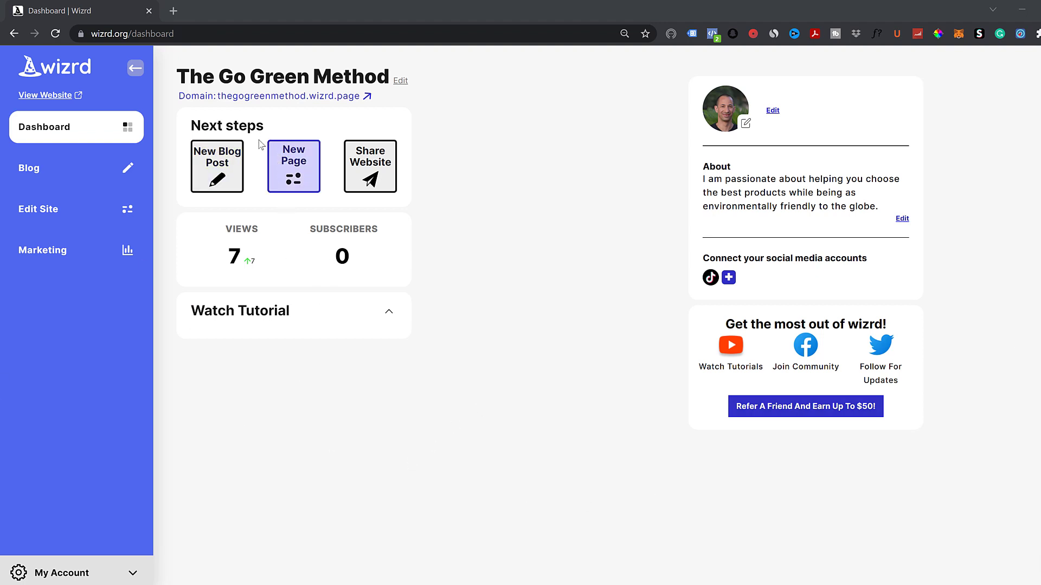
- Go to the blog's posts list and add a new blog post
drag(177, 98, 386, 105)
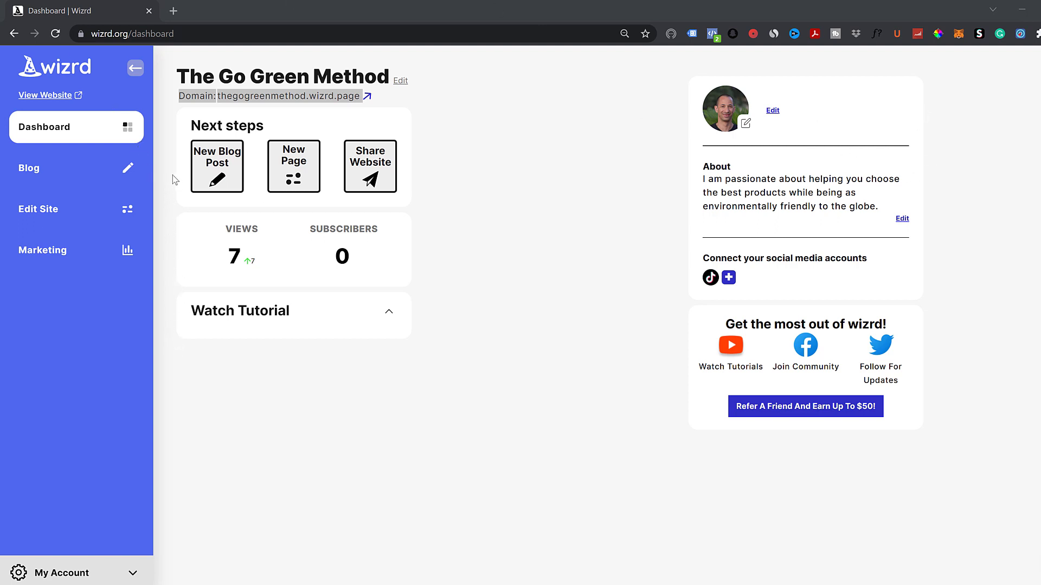
click(219, 167)
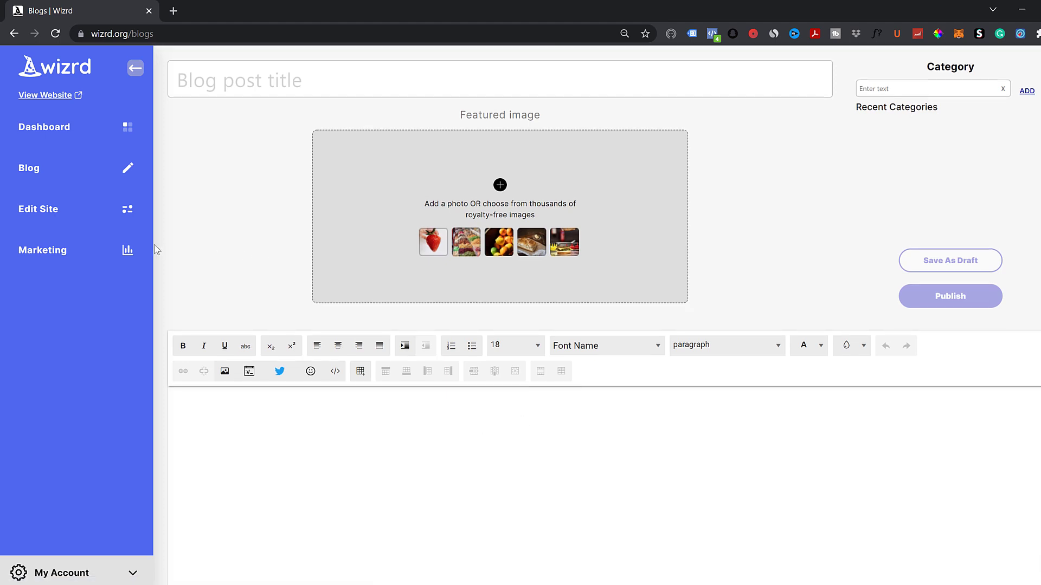
click(49, 172)
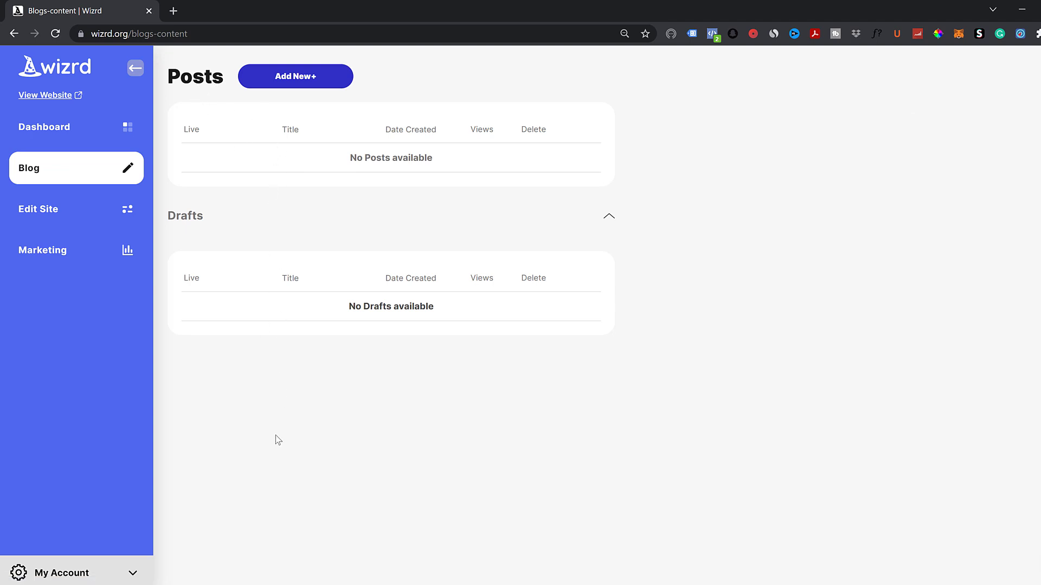
click(300, 77)
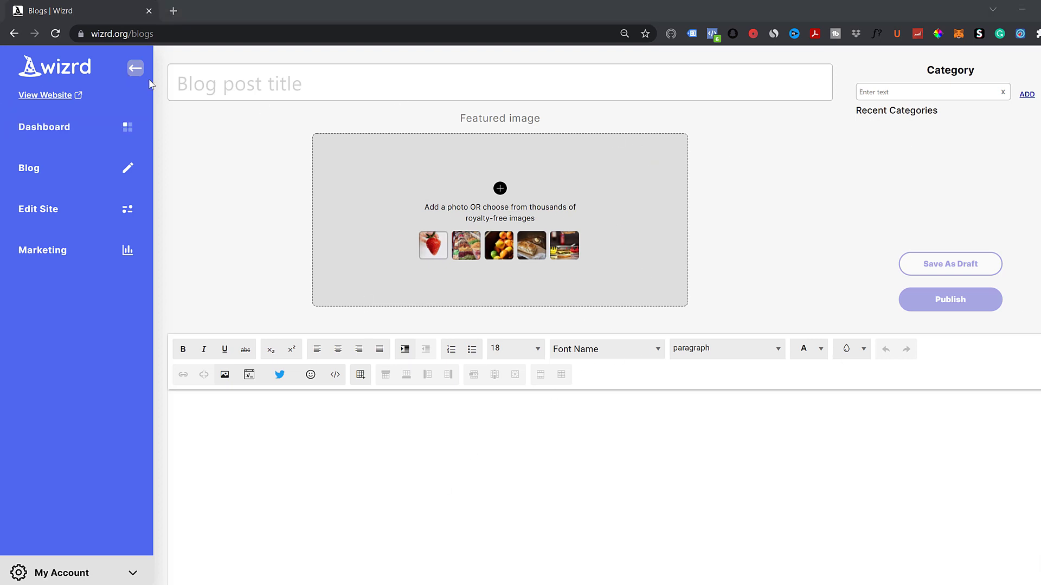
- Title the blog post "Best Eco Friendly Straws"
click(225, 89)
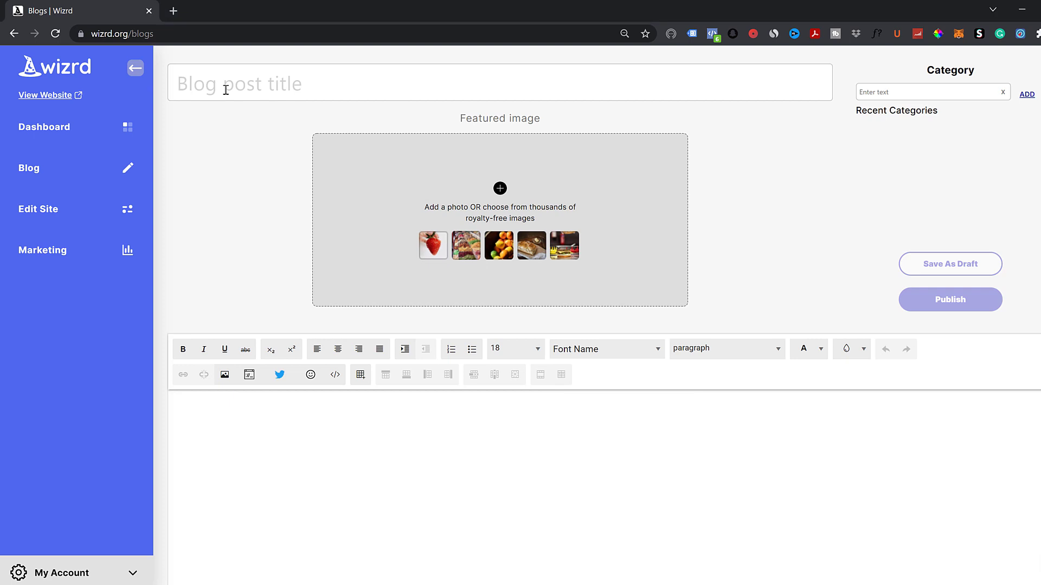
text(Best Ex)
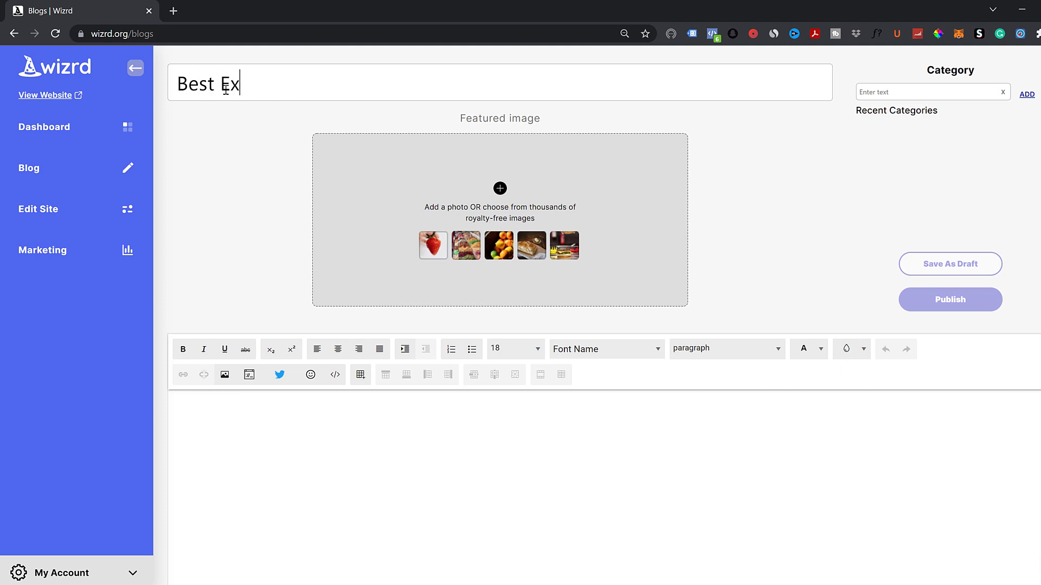
key(BackSpace)
text(co Friendl)
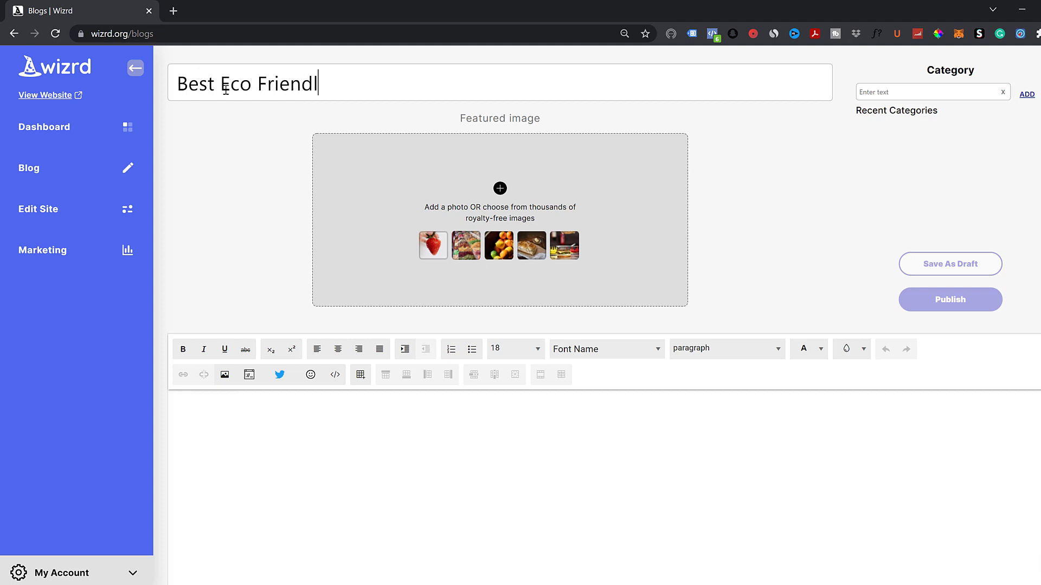
text(y Staws)
key(BackSpace)
key(BackSpace)
key(BackSpace)
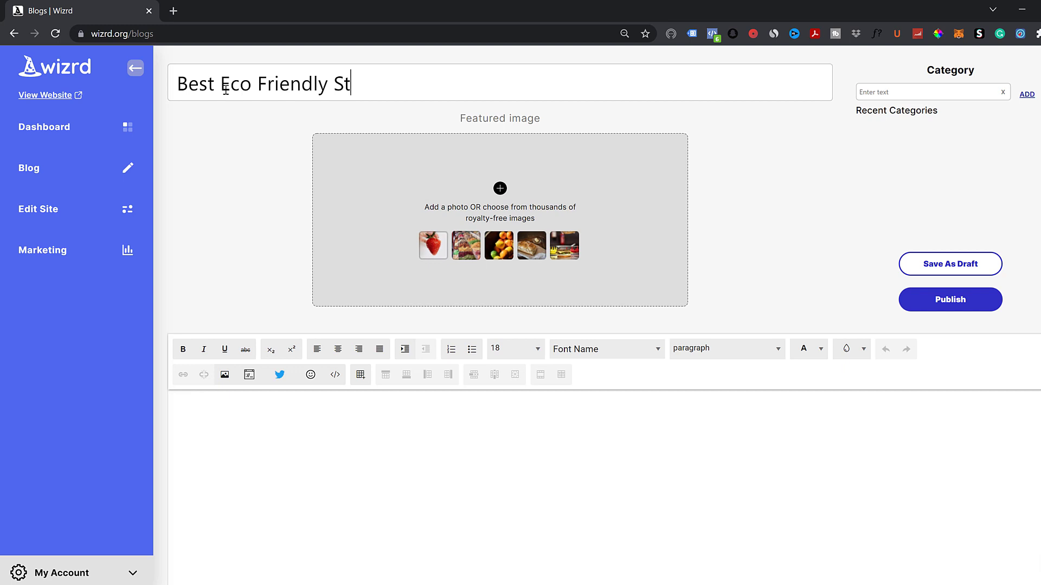
text(raws)
- Set the post's featured image to the stock photo of colorful striped paper straws on a grey surface
click(500, 190)
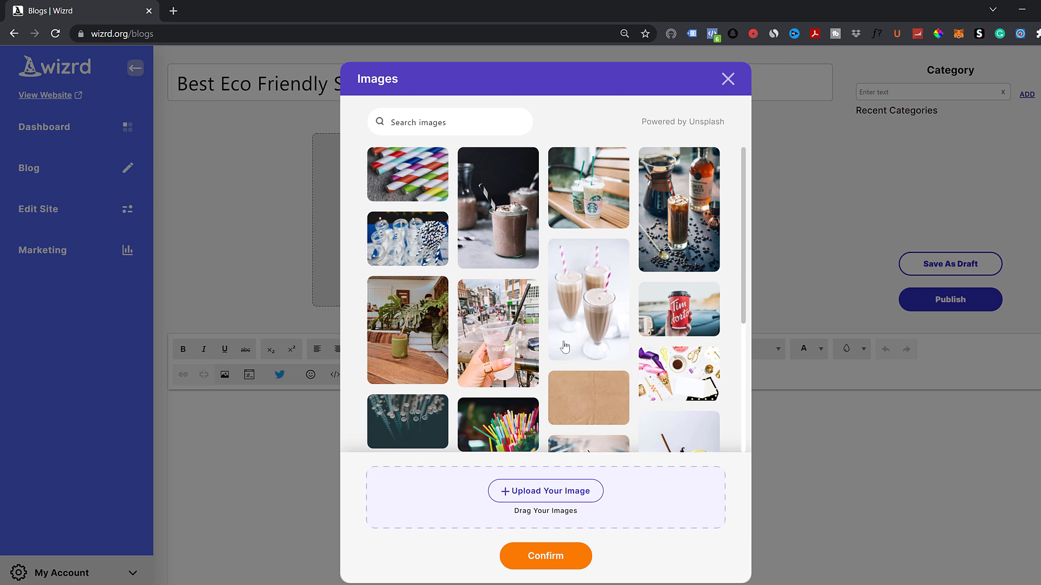
click(420, 191)
scroll(574, 515, down, 1)
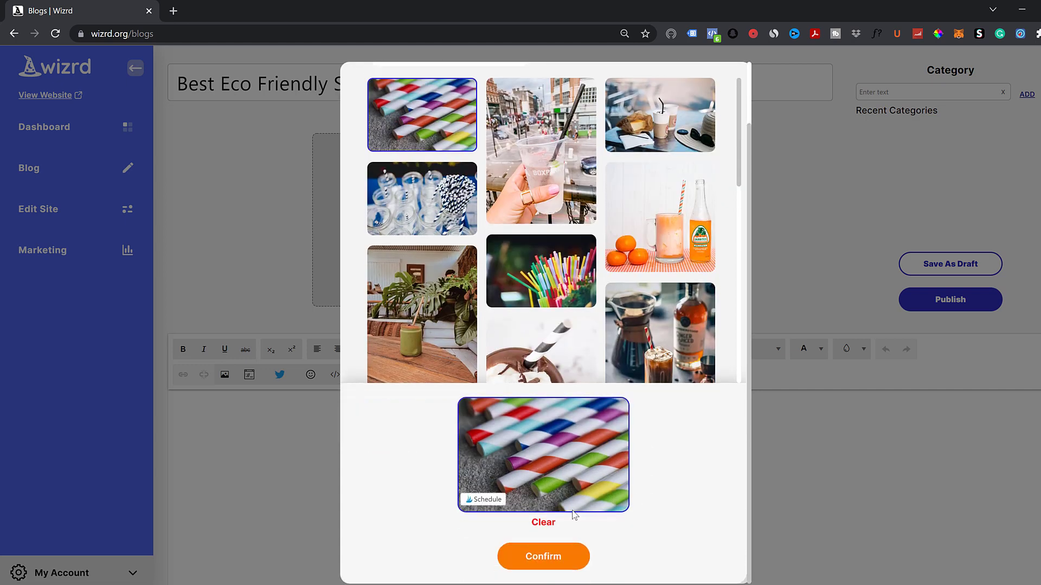
click(542, 558)
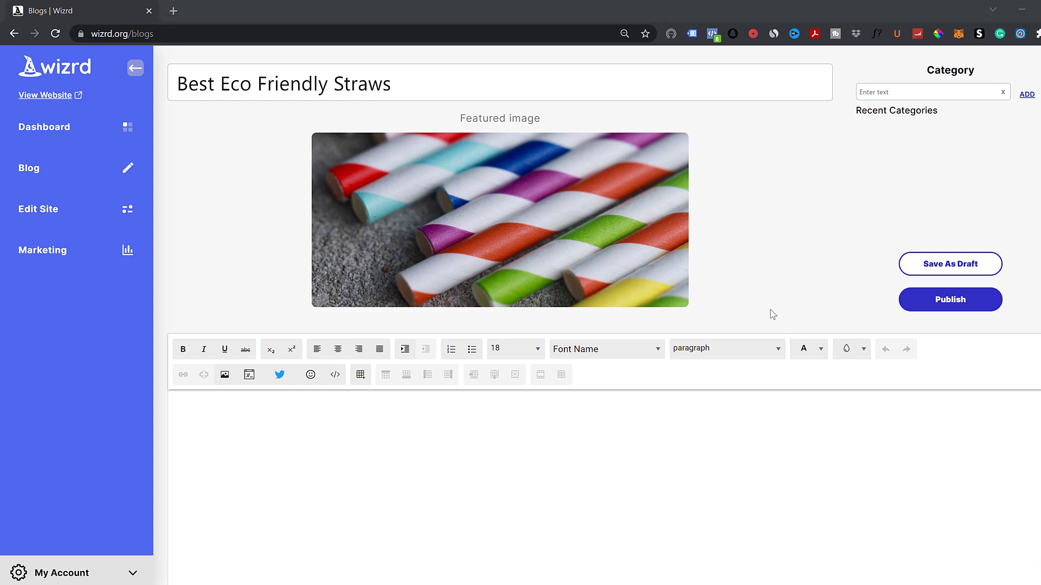
- Enter "Test" as the post's body text and insert the stock photo of rows of striped paper straws below it
click(197, 407)
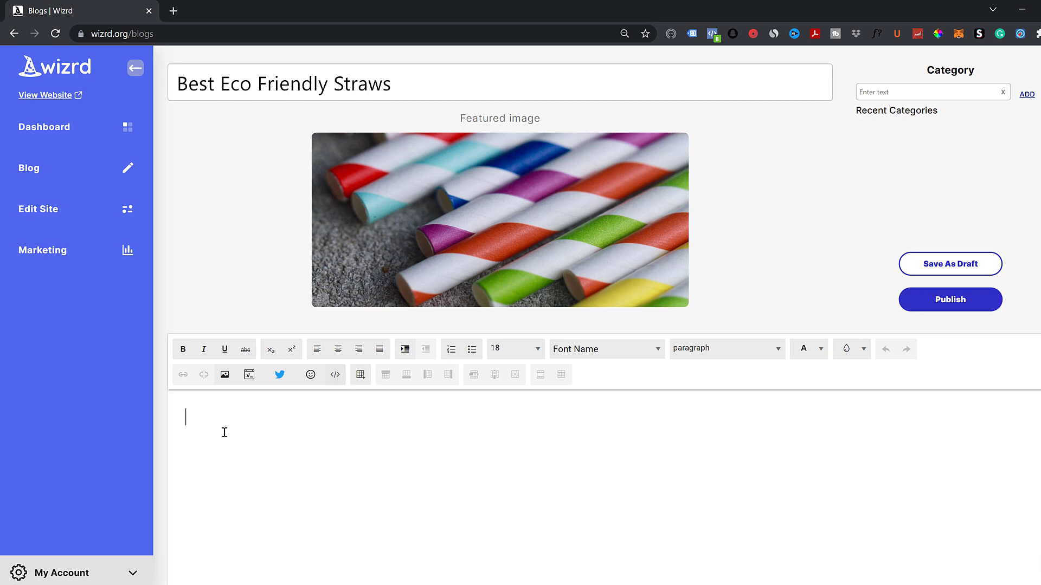
text(Test)
click(226, 375)
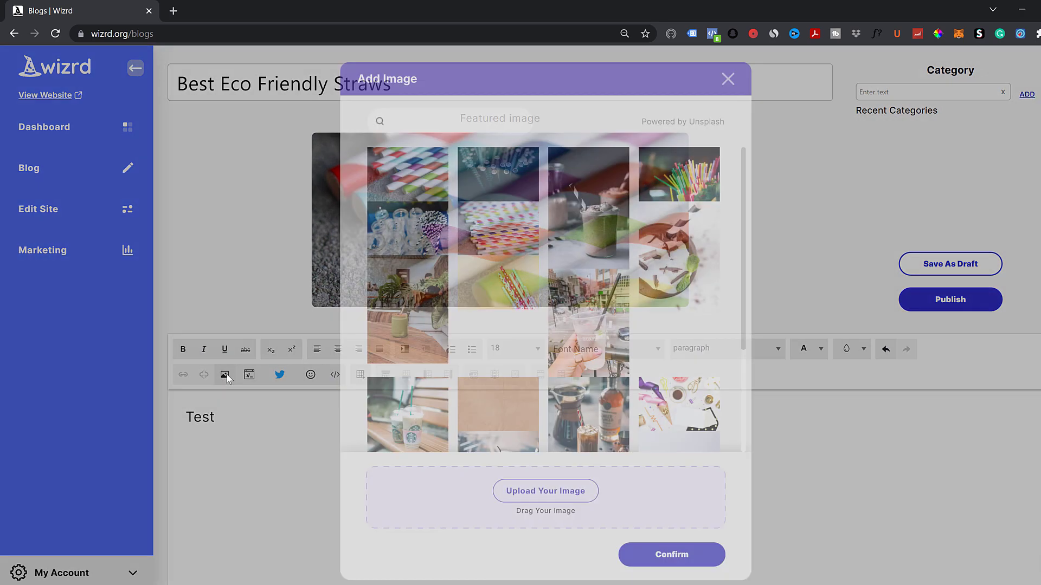
click(489, 237)
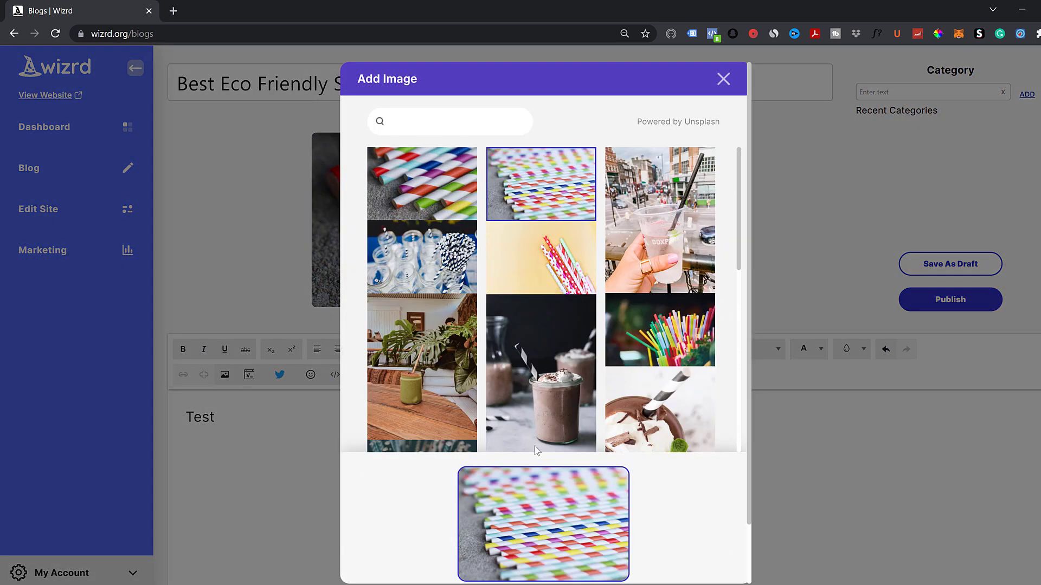
scroll(739, 515, down, 2)
click(664, 559)
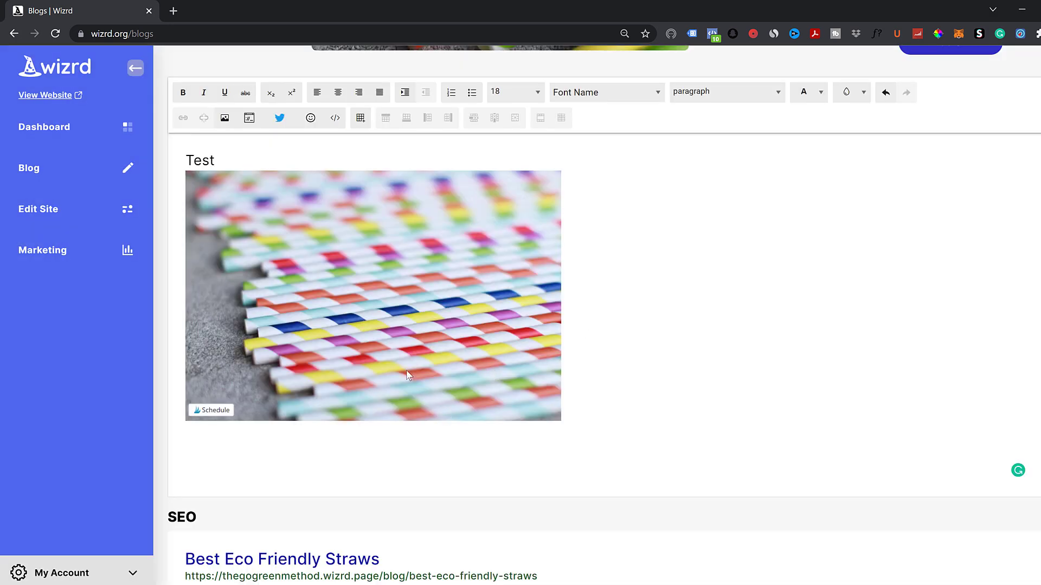
- Try center alignment on the straw photo in the post body, and finish with it right-aligned
click(423, 290)
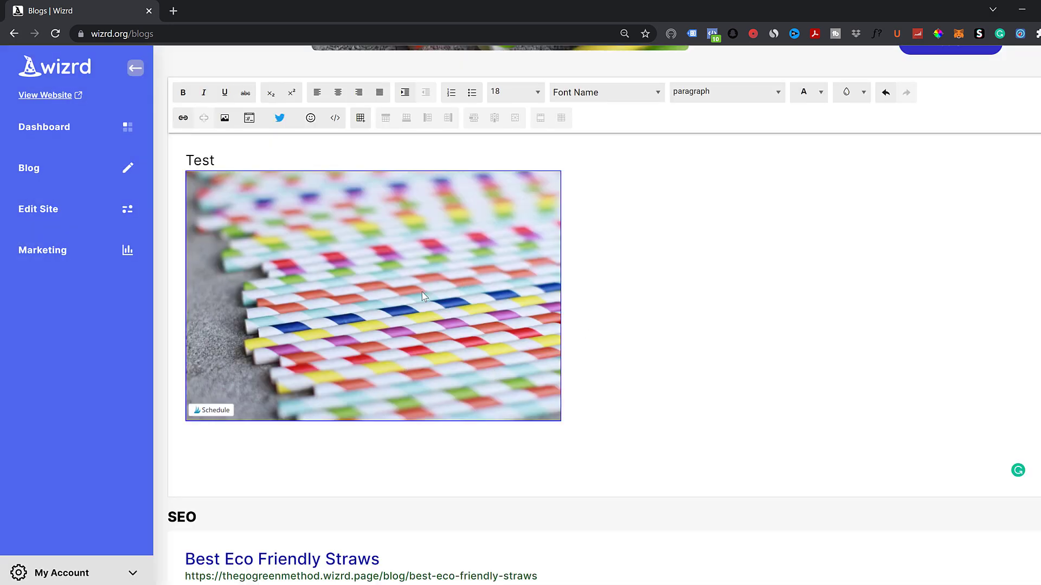
click(337, 93)
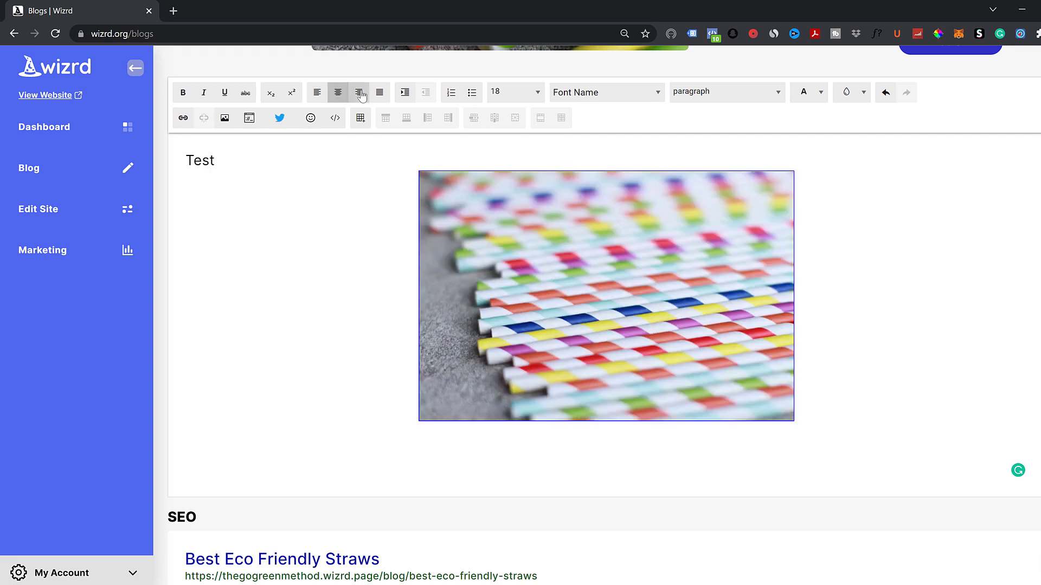
click(360, 94)
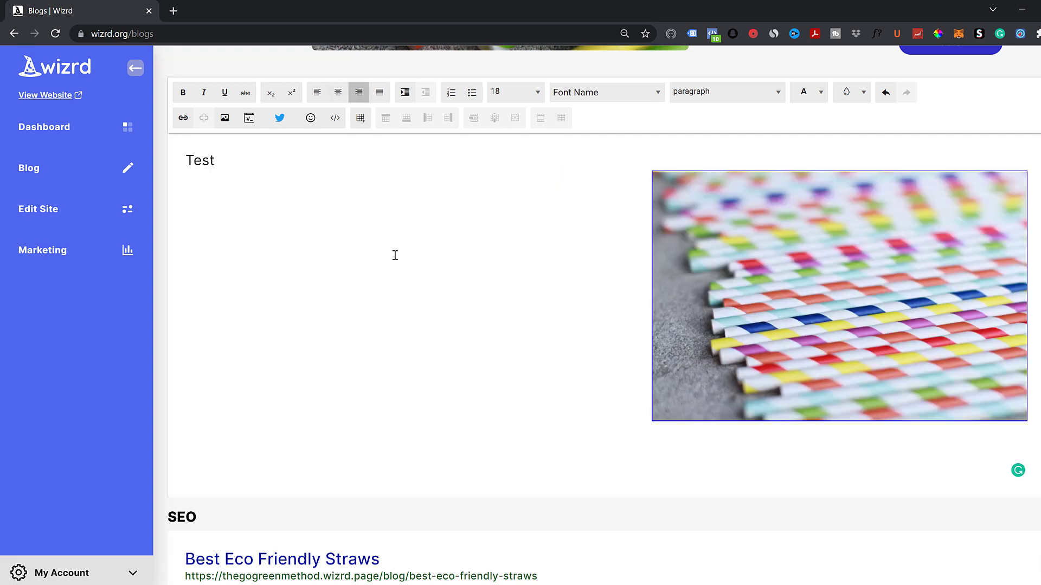
- Set the post's SEO description to "These are the top 5 best eco friendly straws" and update the SEO details
scroll(389, 255, down, 2)
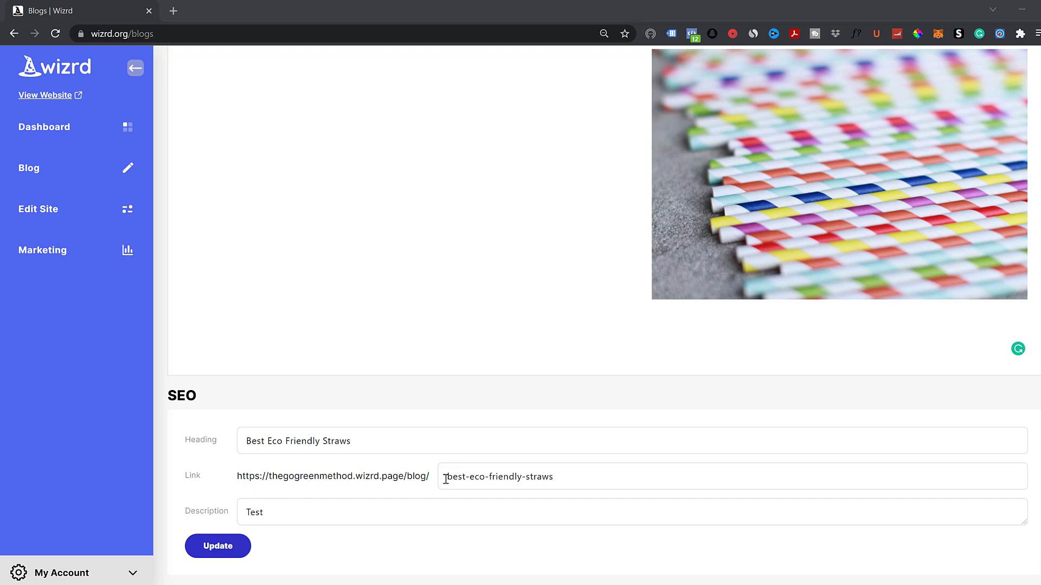
drag(445, 477, 570, 480)
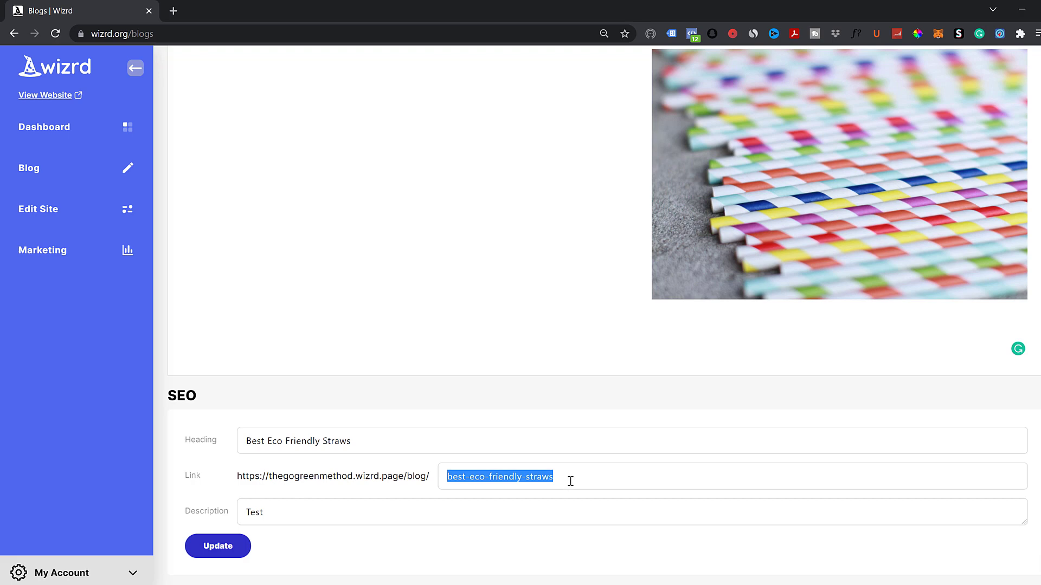
click(227, 545)
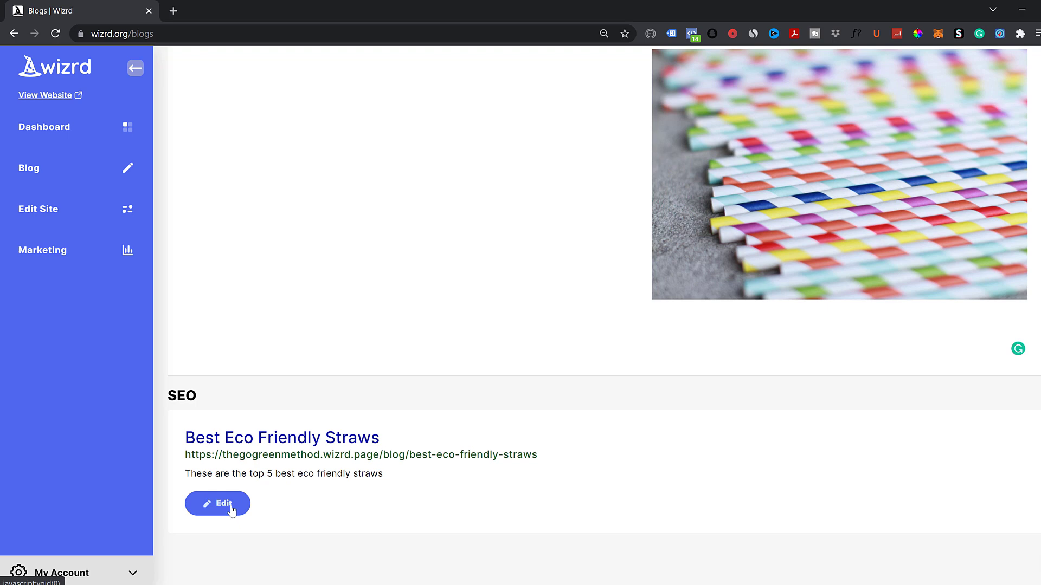
- Add the category "Sustainable Products" to the post and publish it
scroll(232, 510, up, 7)
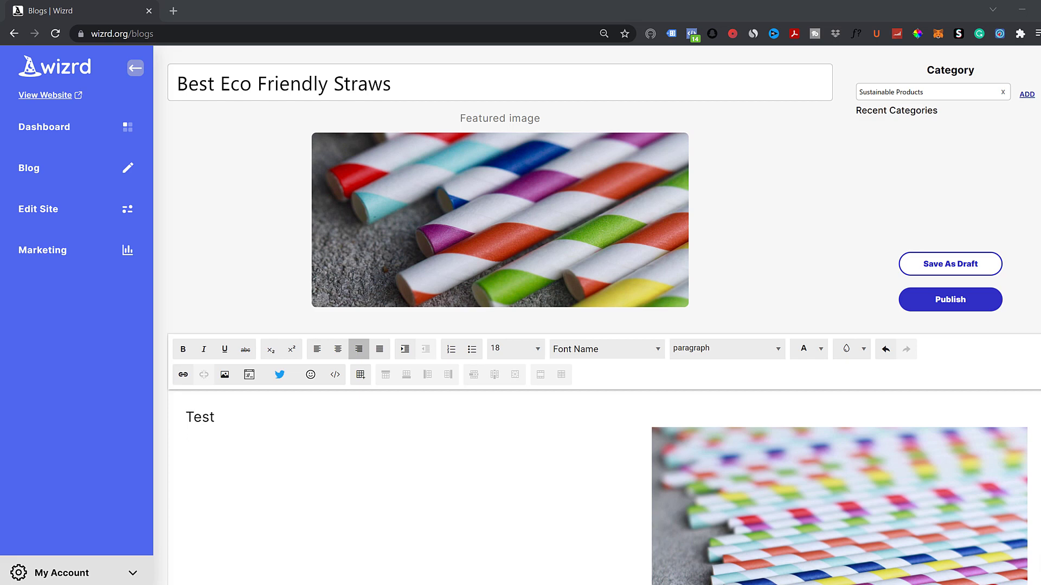
click(1026, 96)
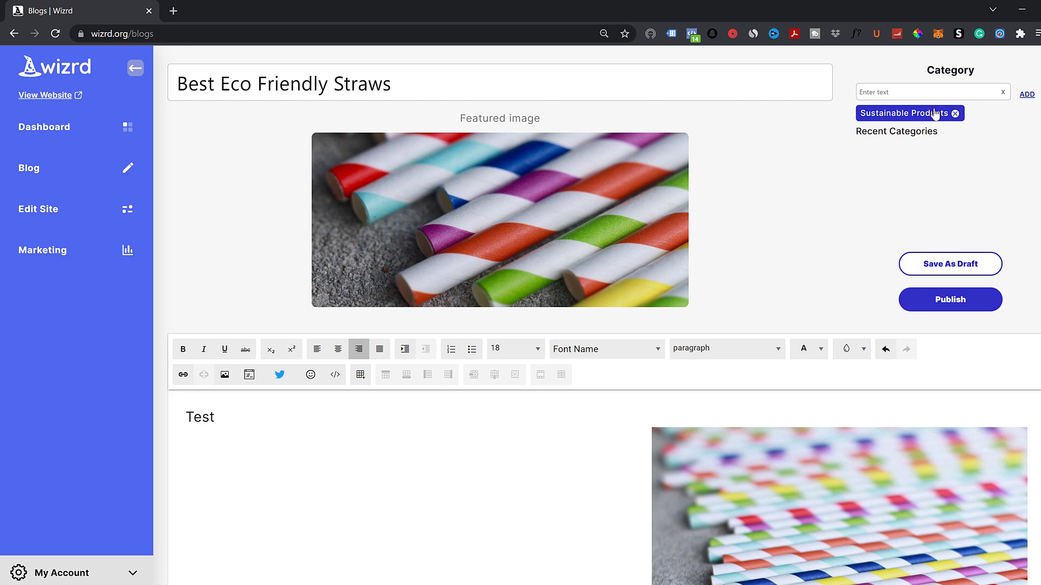
click(952, 301)
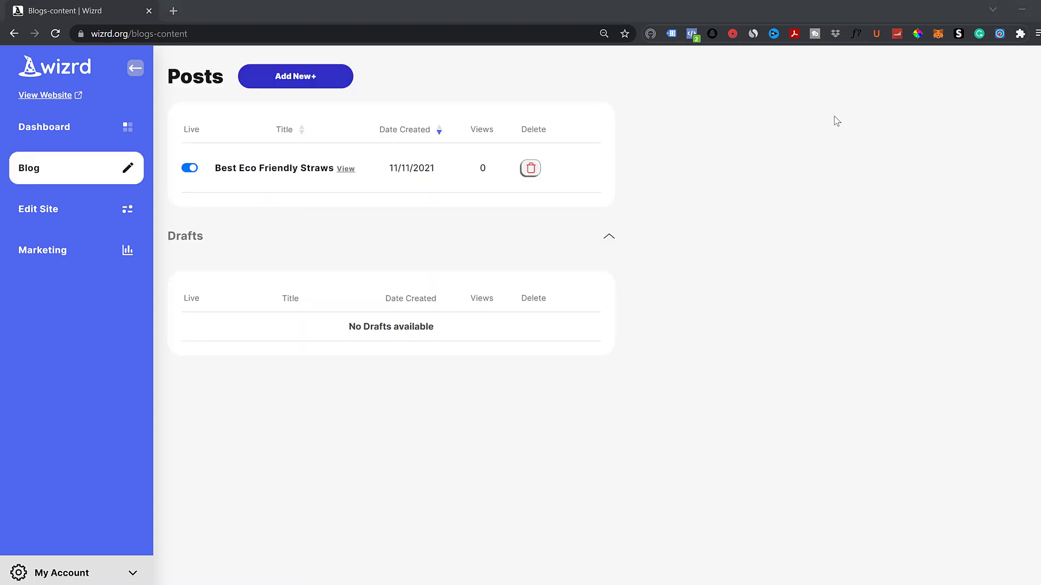
- View the published Best Eco Friendly Straws post and check its listing on the live home page
mouse_move(269, 165)
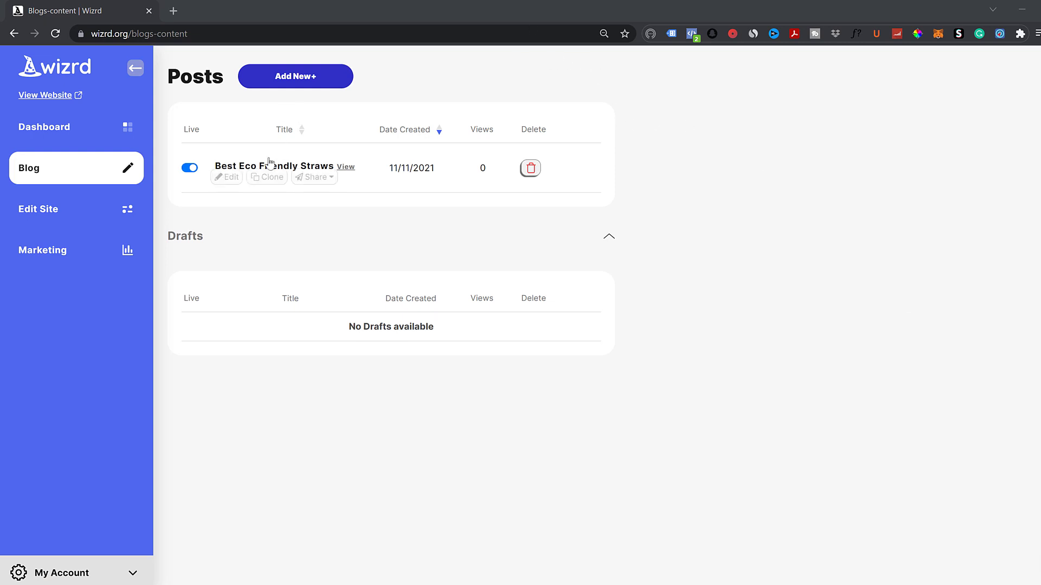
click(346, 161)
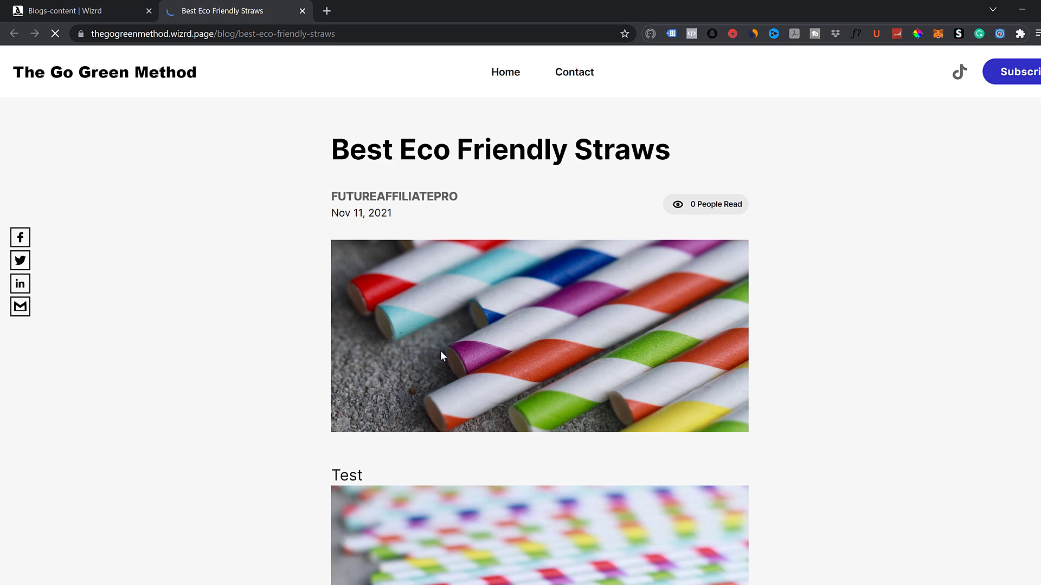
scroll(396, 384, down, 3)
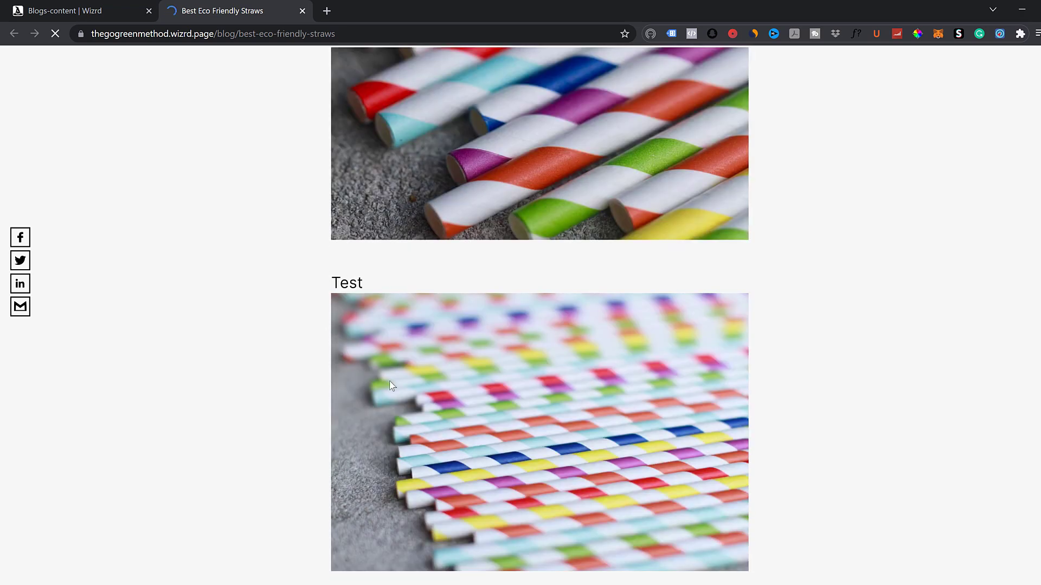
scroll(533, 379, down, 1)
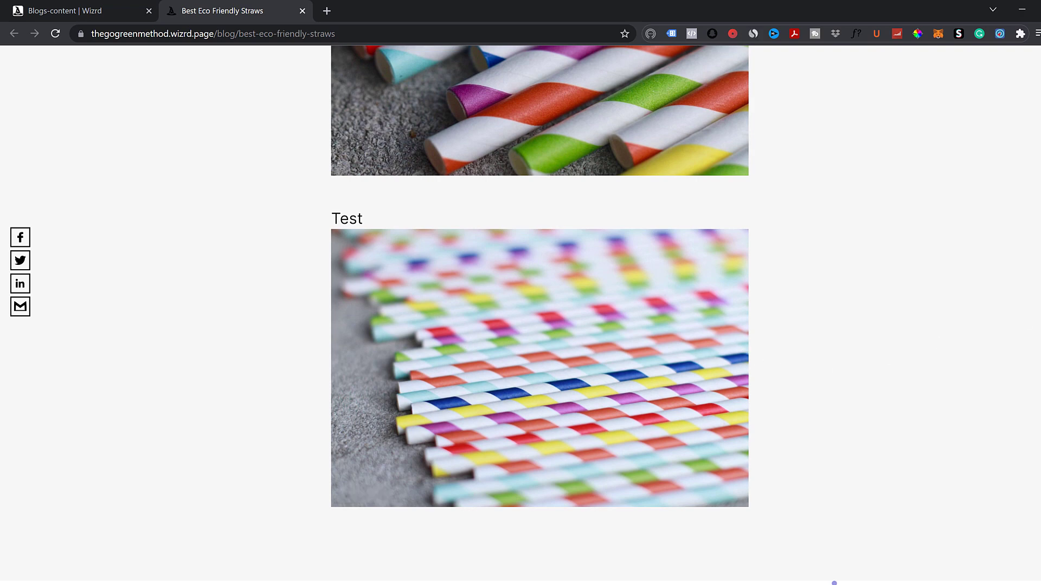
key(alt+Left)
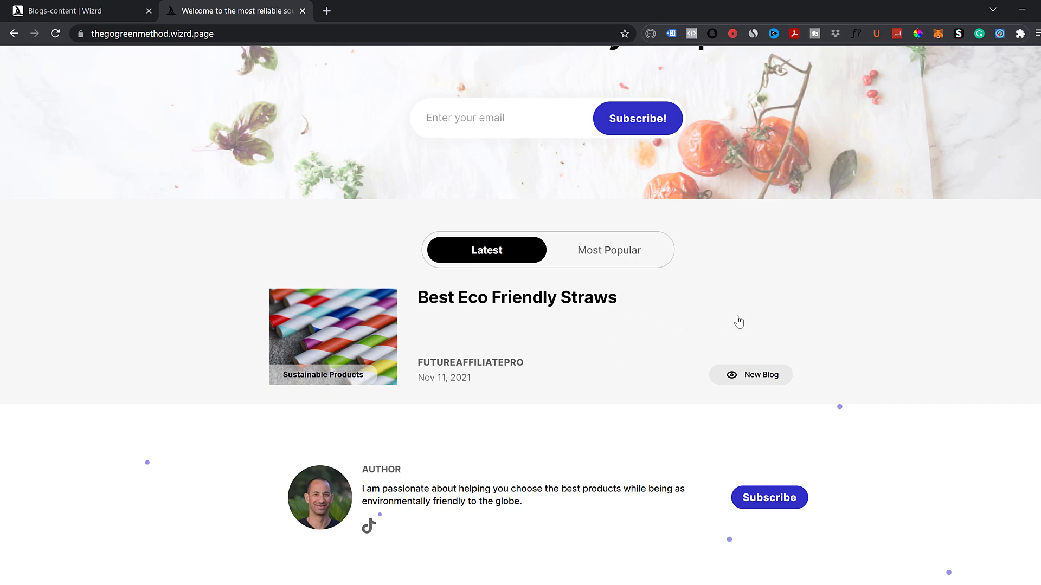
click(733, 380)
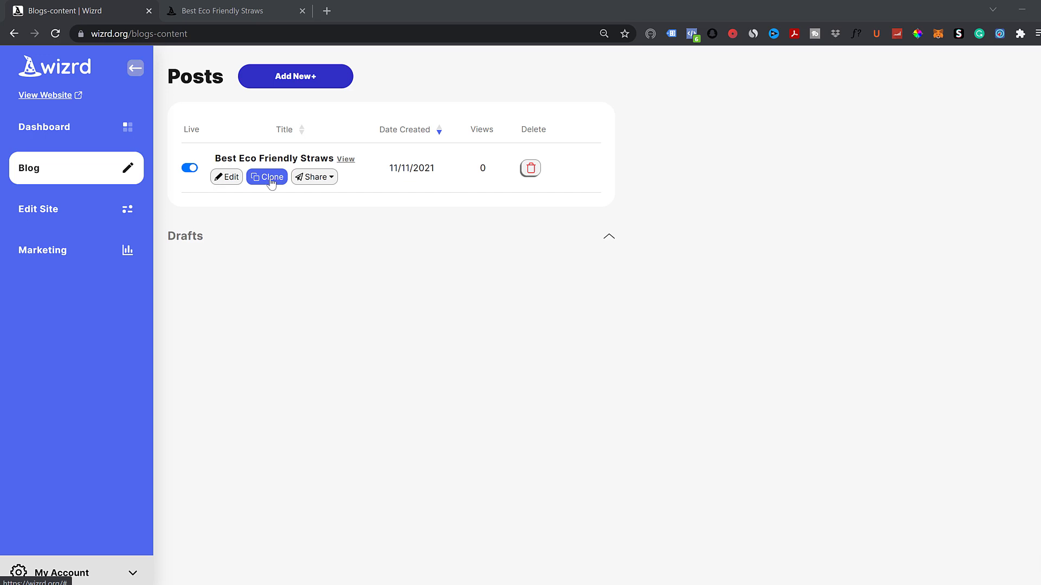
- Share the Best Eco Friendly Straws post on Facebook, writing "My favorite straw" as the accompanying comment
click(331, 180)
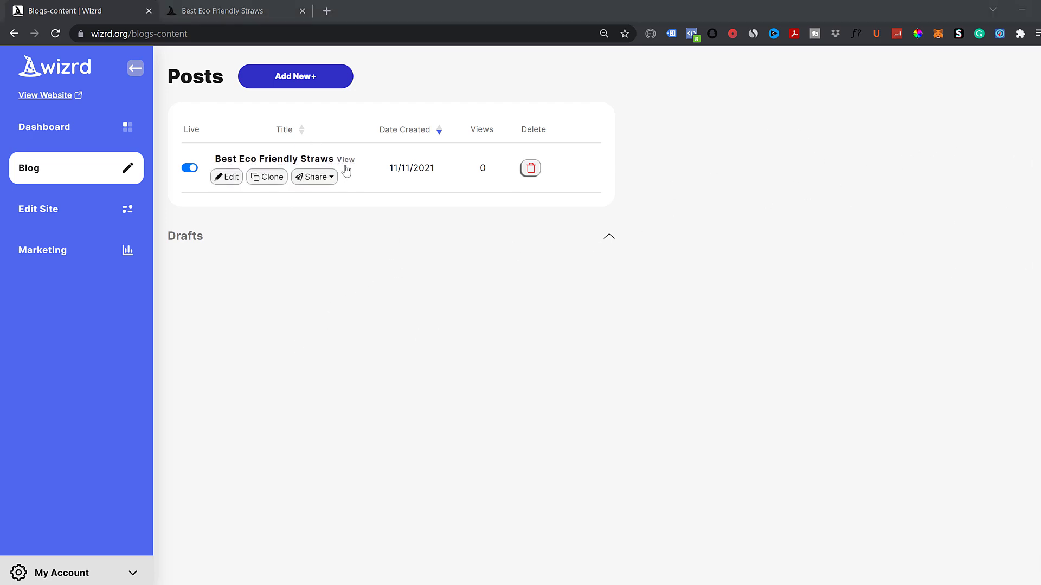
click(332, 179)
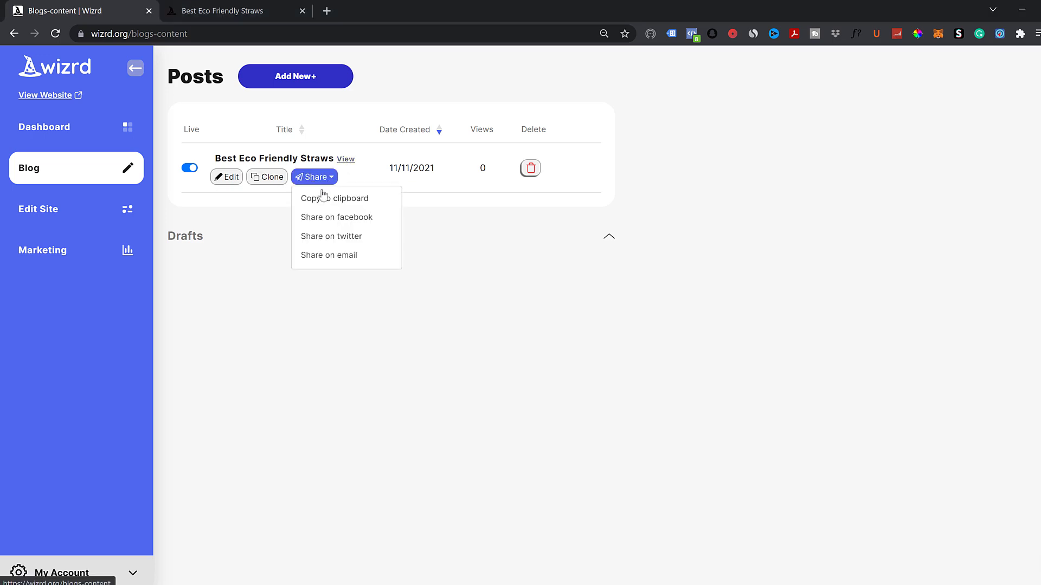
click(322, 226)
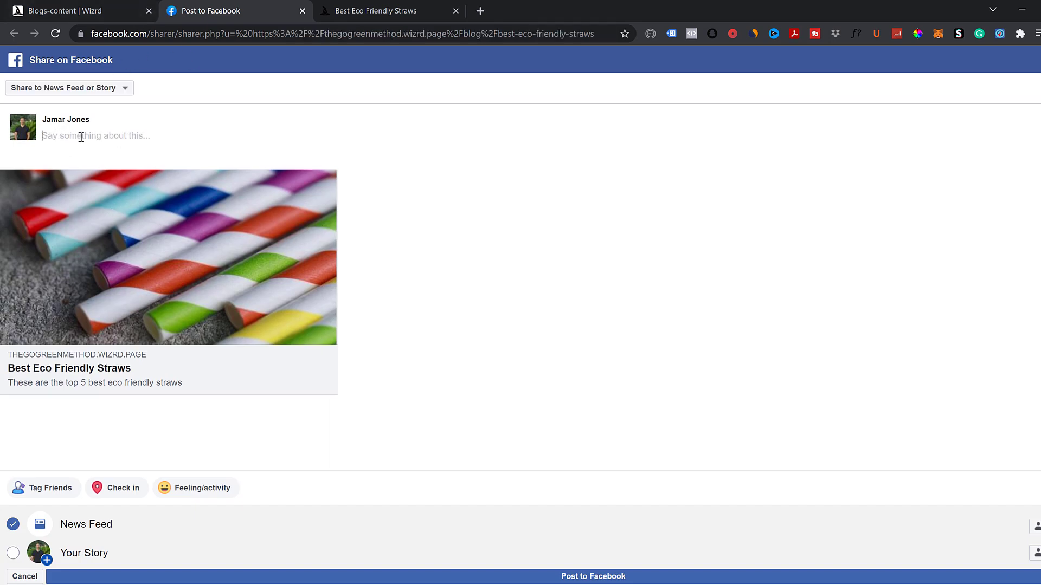
text(My fa)
text(vorite straw)
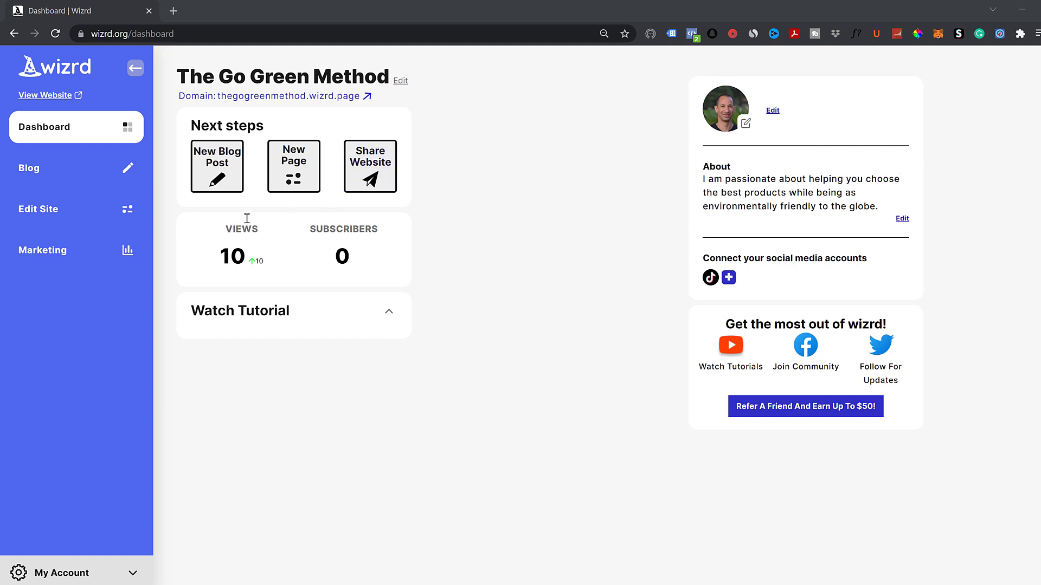
- Go to the site editing area and add a new page titled "About Us"
click(69, 217)
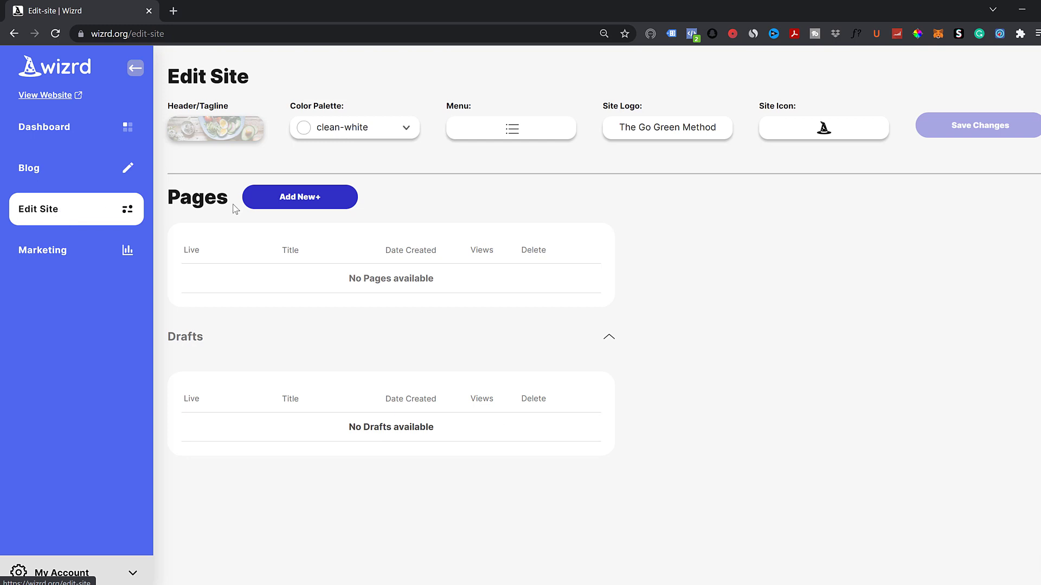
click(301, 199)
text(About Us)
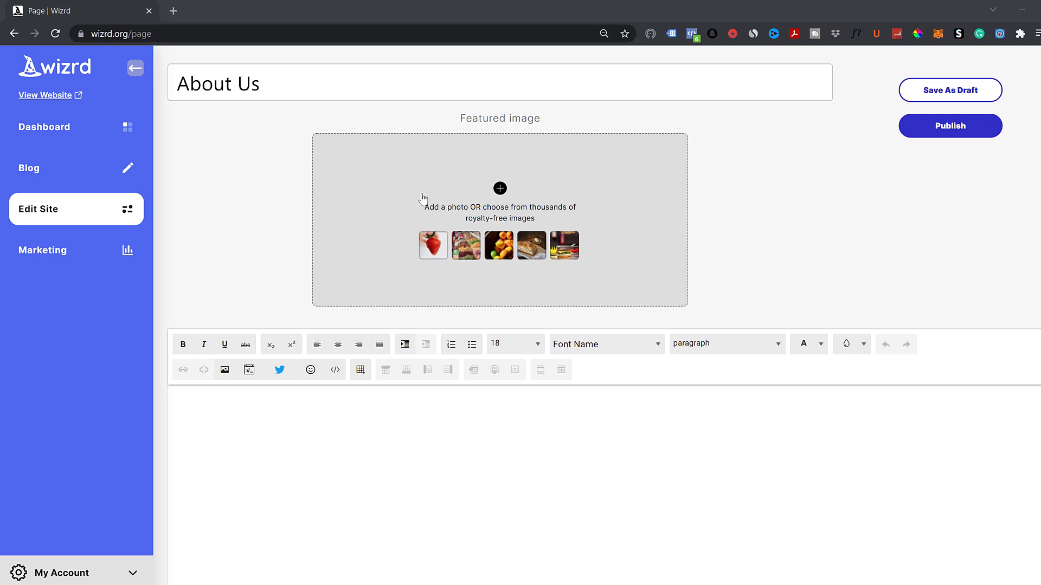
- Write "This page is all about us and what we stand for." as the page body and publish it with updated SEO details
click(219, 414)
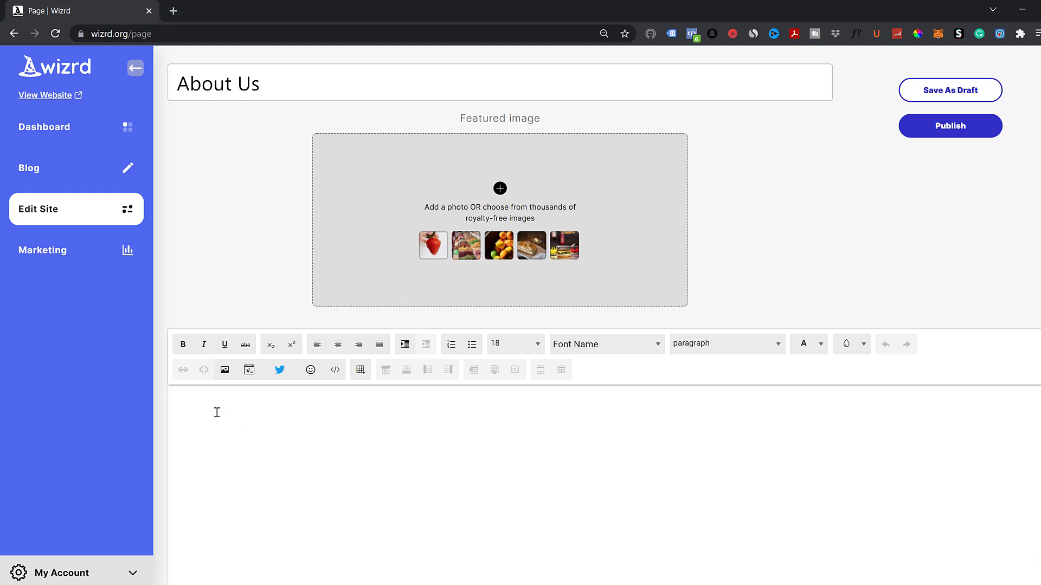
text(This page is all aboy)
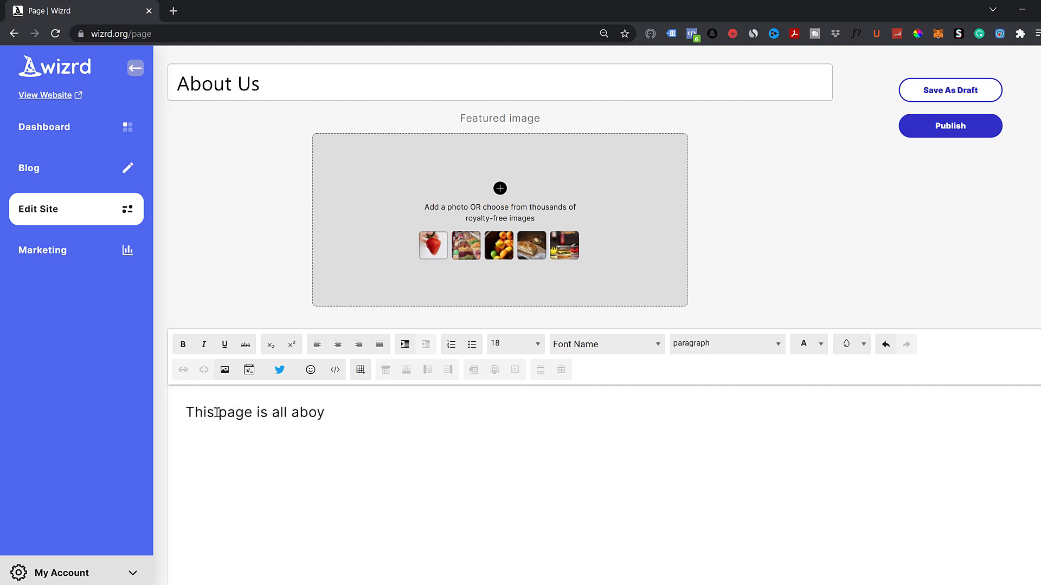
text(t ut us and wha)
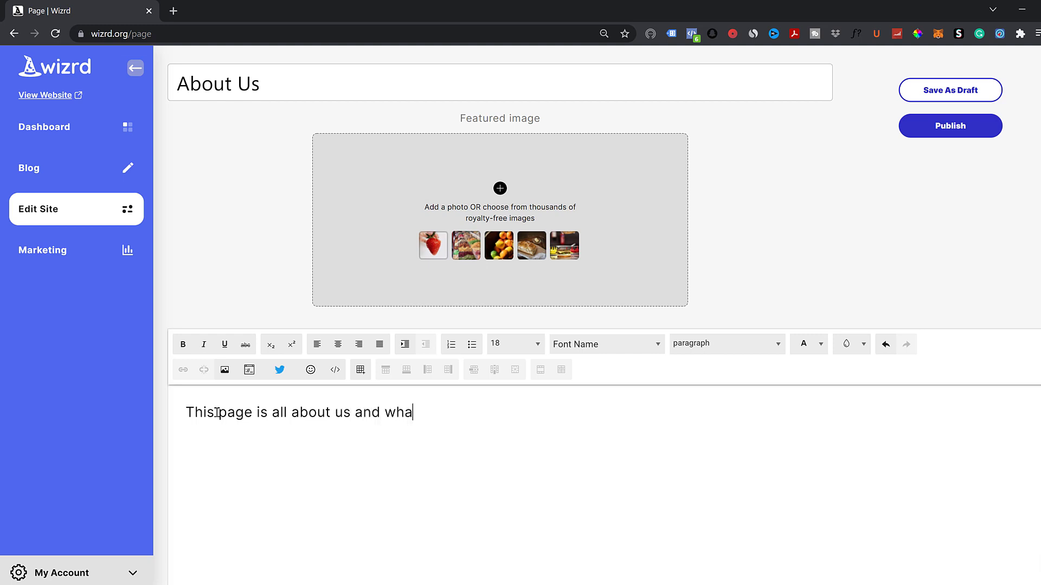
text(t we stand for.)
scroll(355, 396, down, 8)
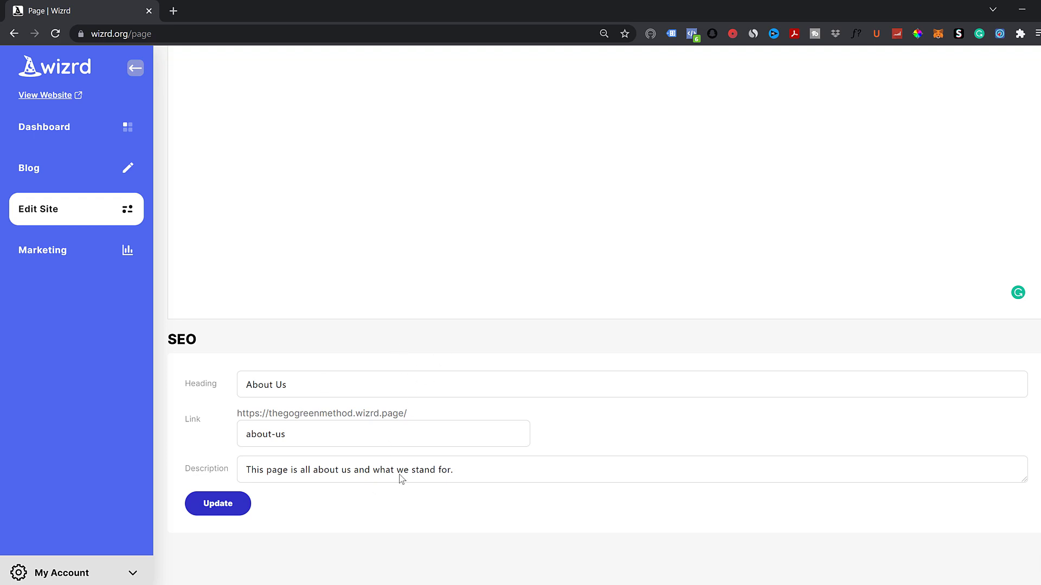
click(227, 511)
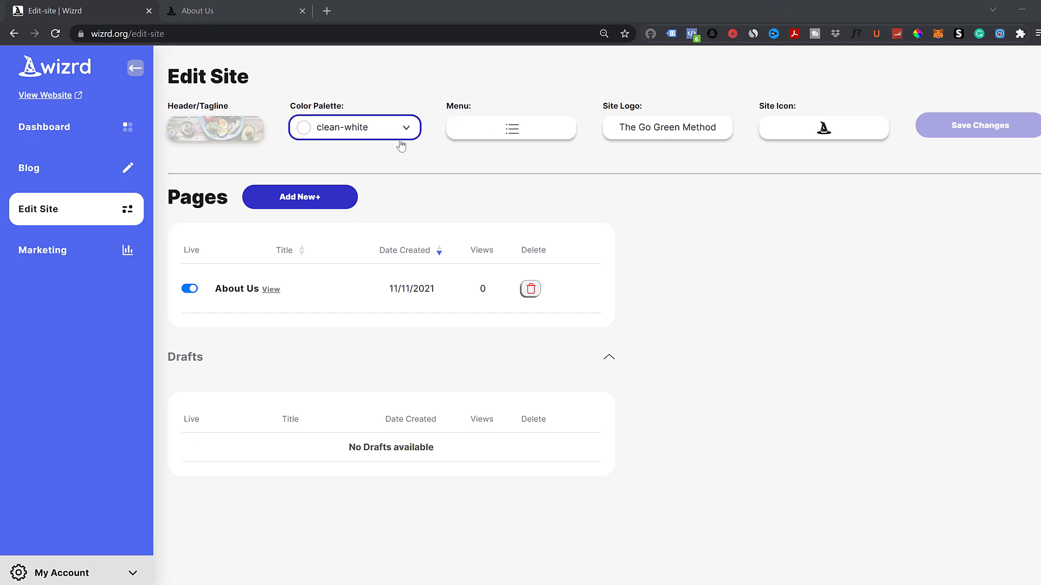
- Add the recent About Us page and a new item named "Free Blog Course" to the site's header menu
click(513, 129)
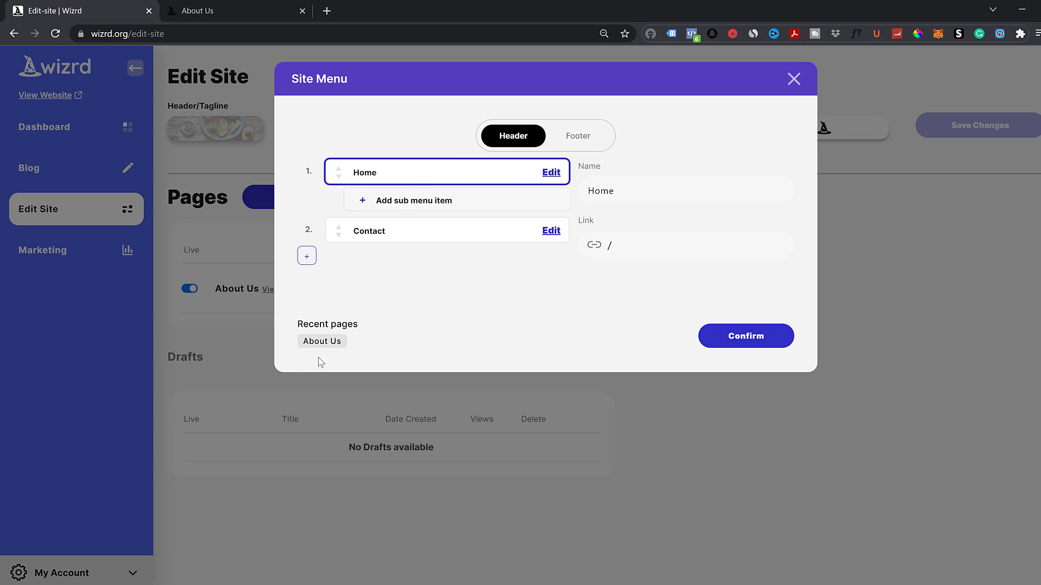
click(322, 341)
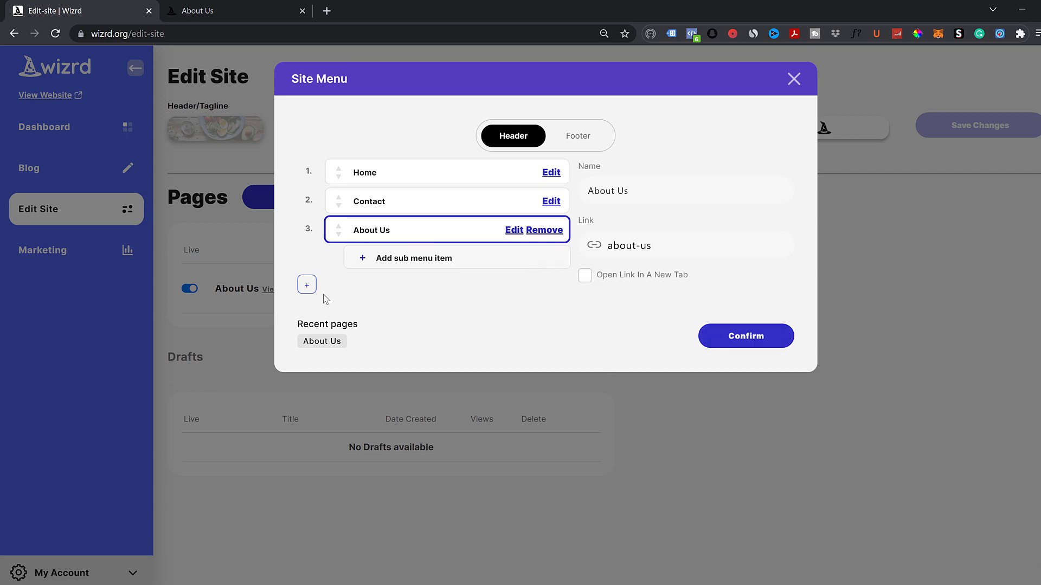
click(307, 285)
click(608, 192)
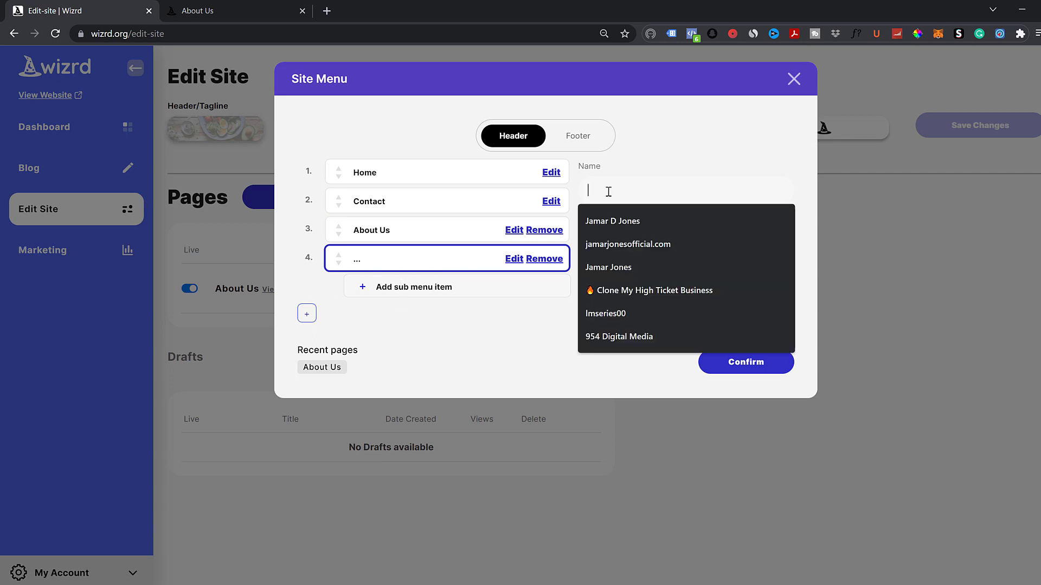
text(FREE)
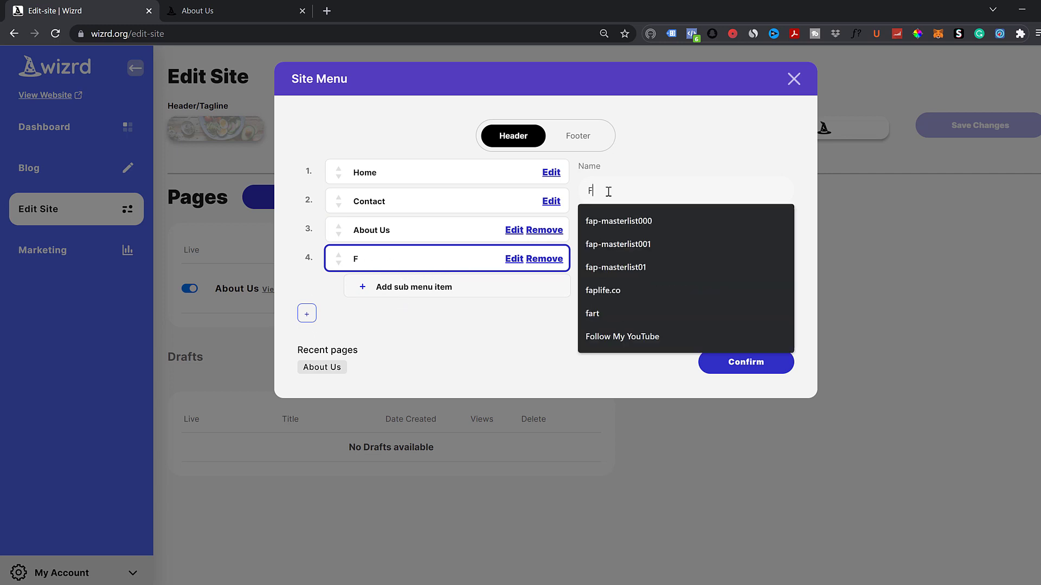
key(BackSpace)
key(BackSpace)
text(EE BLOG)
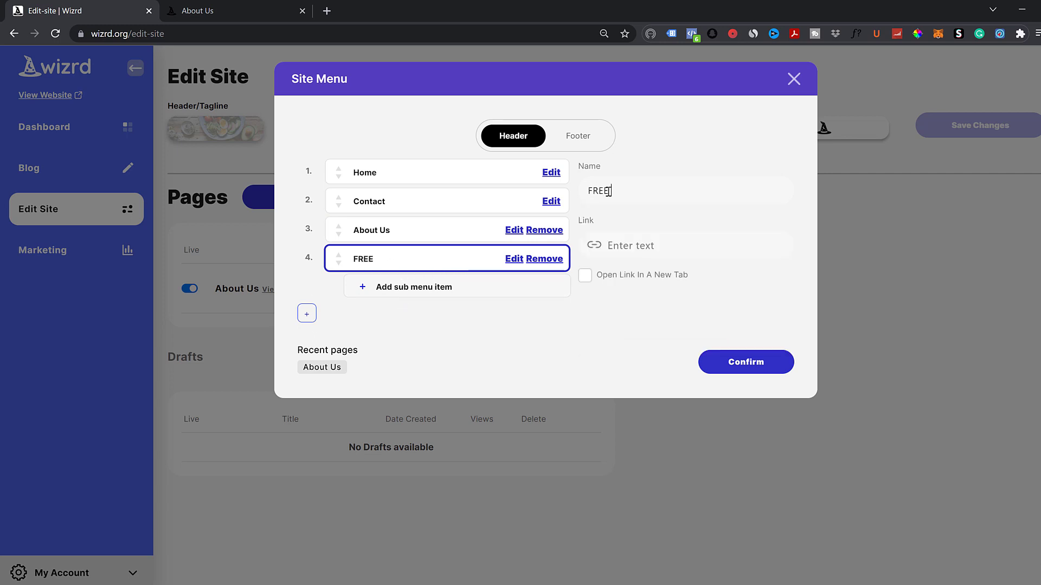
key(BackSpace)
key(BackSpace)
key(BackSpace)
key(BackSpace)
key(BackSpace)
key(BackSpace)
key(BackSpace)
key(BackSpace)
text(ree Blog Course)
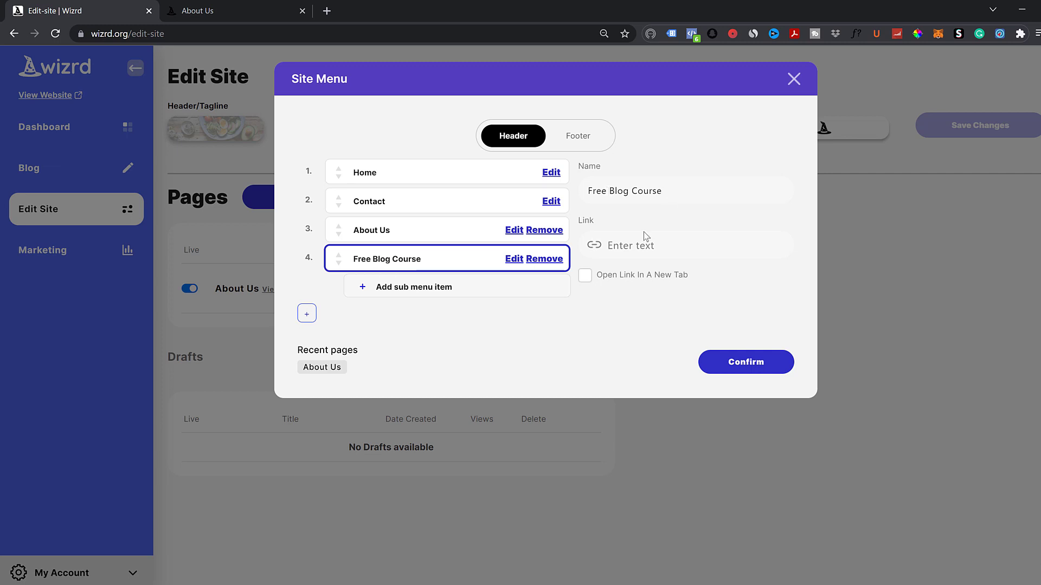
click(609, 245)
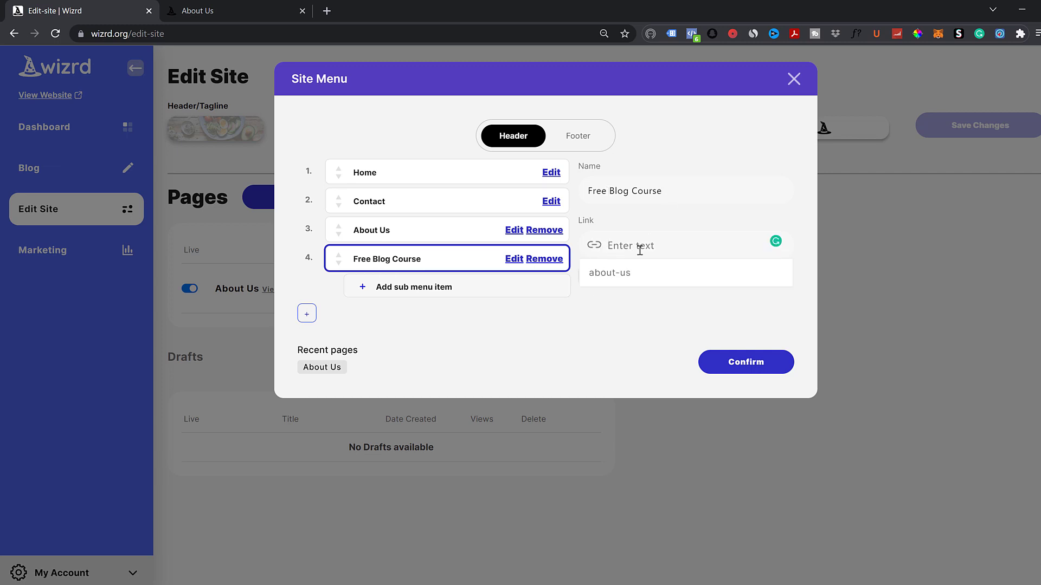
text(https:)
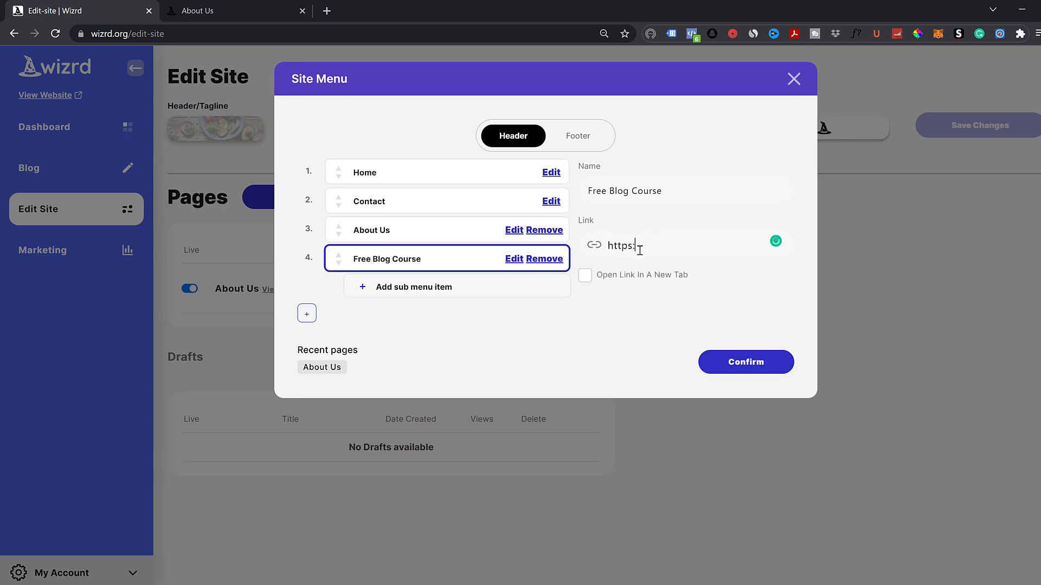
text(//www.futureaffiliatepro.com)
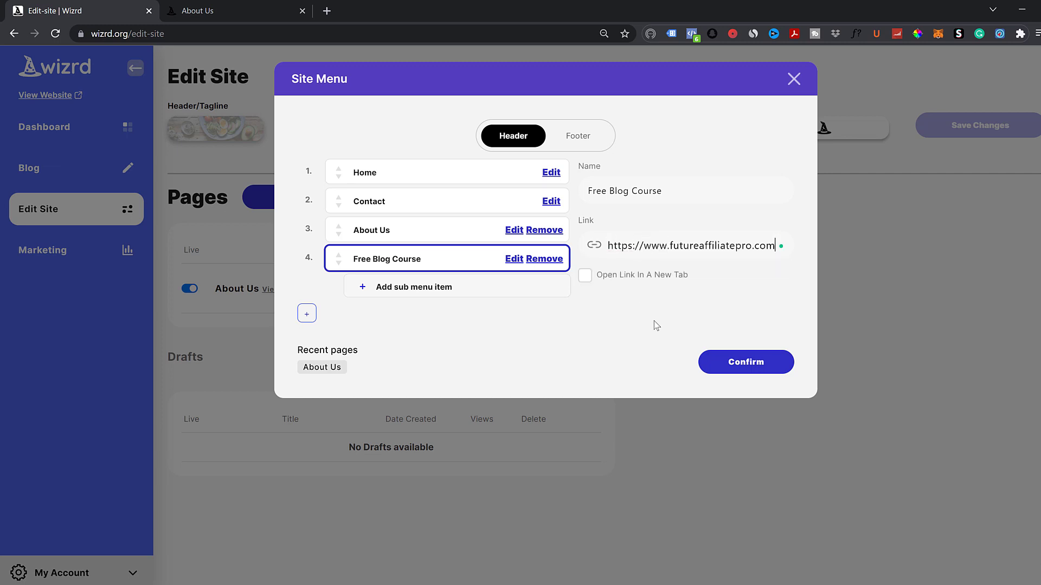
click(746, 362)
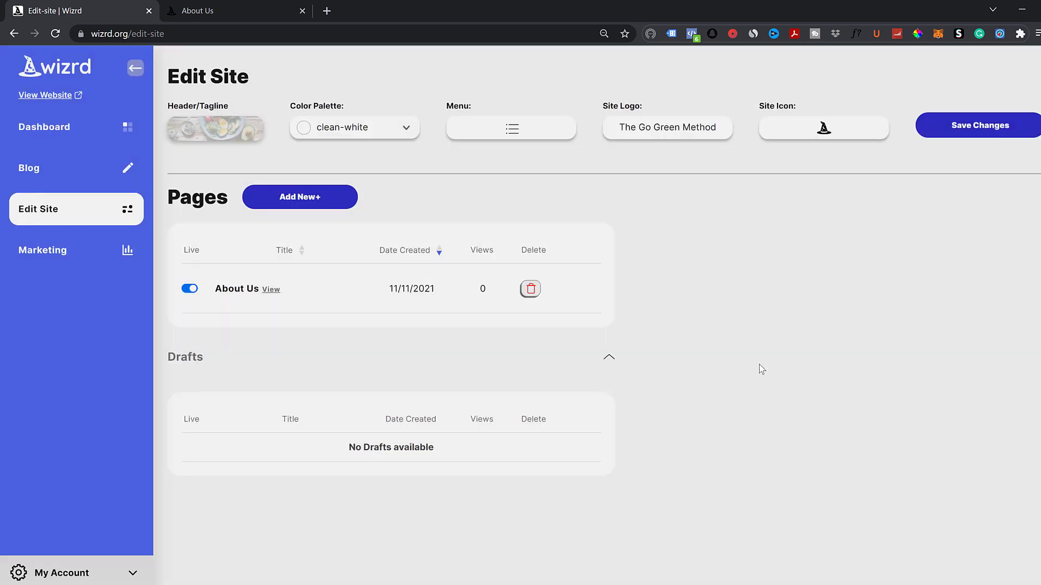
click(978, 127)
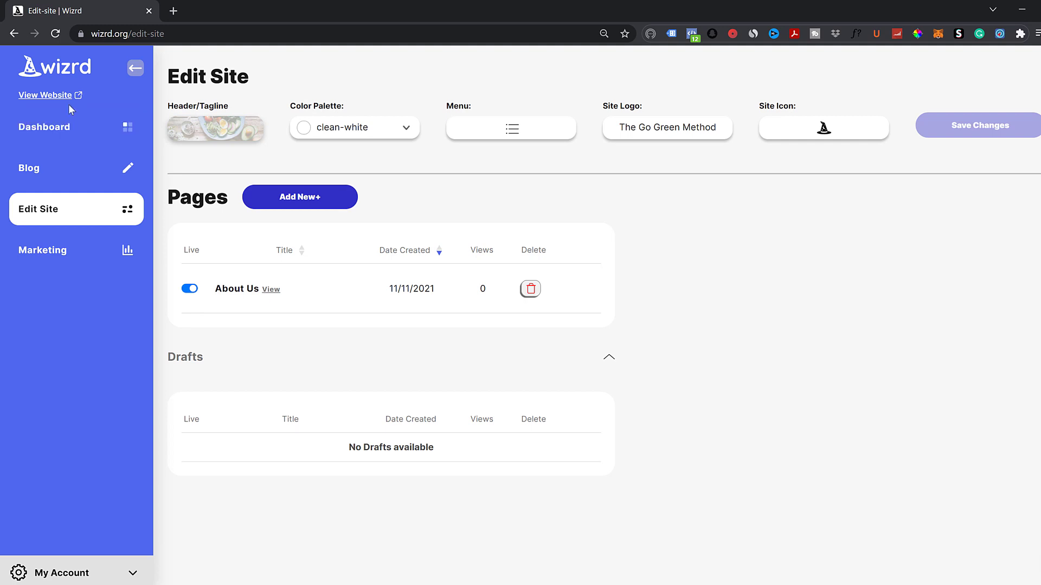
- View the live website and test its Free Blog Course menu link, closing the opened page when done
click(51, 97)
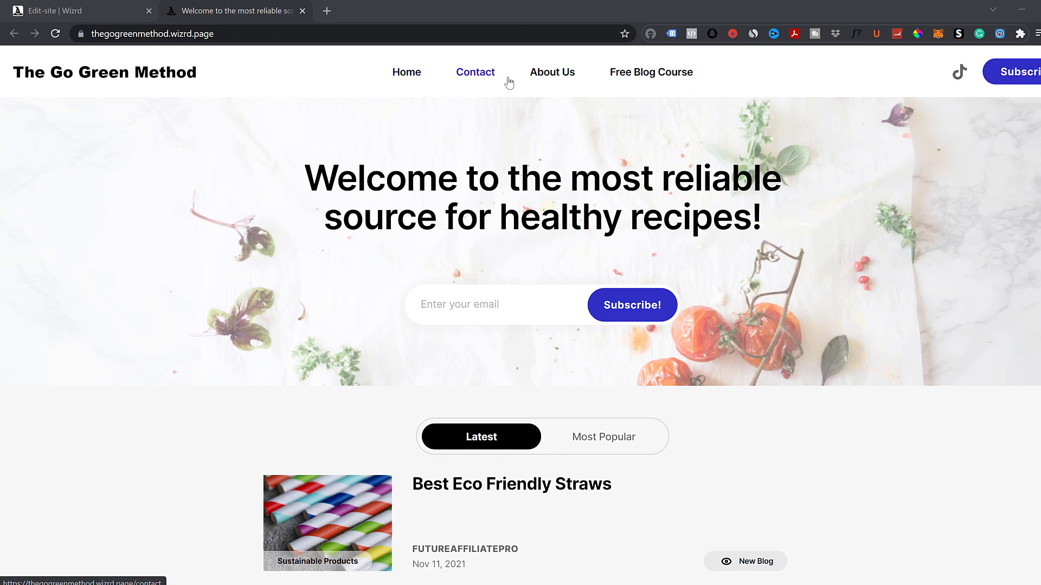
click(650, 78)
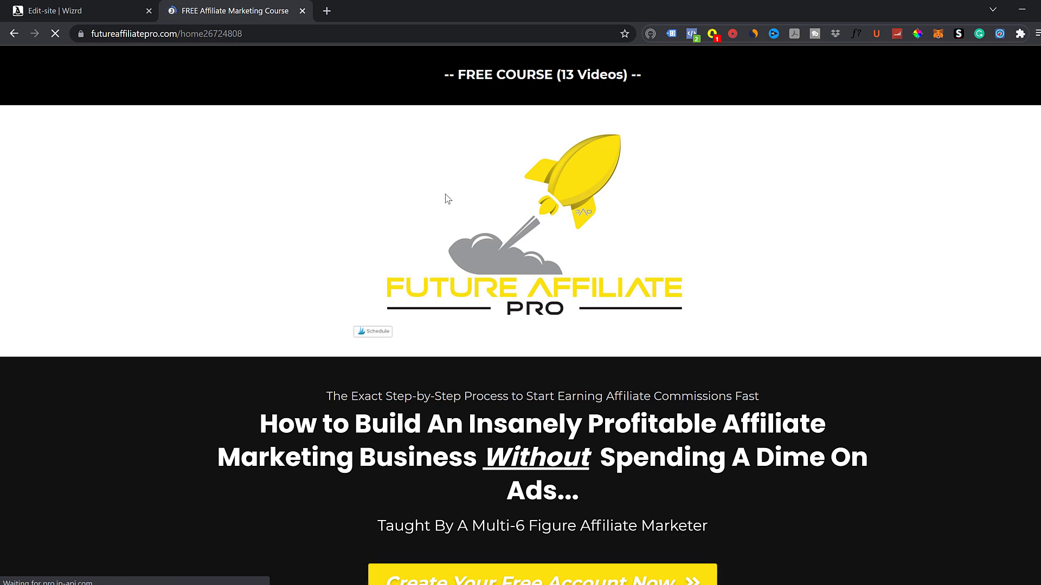
click(302, 11)
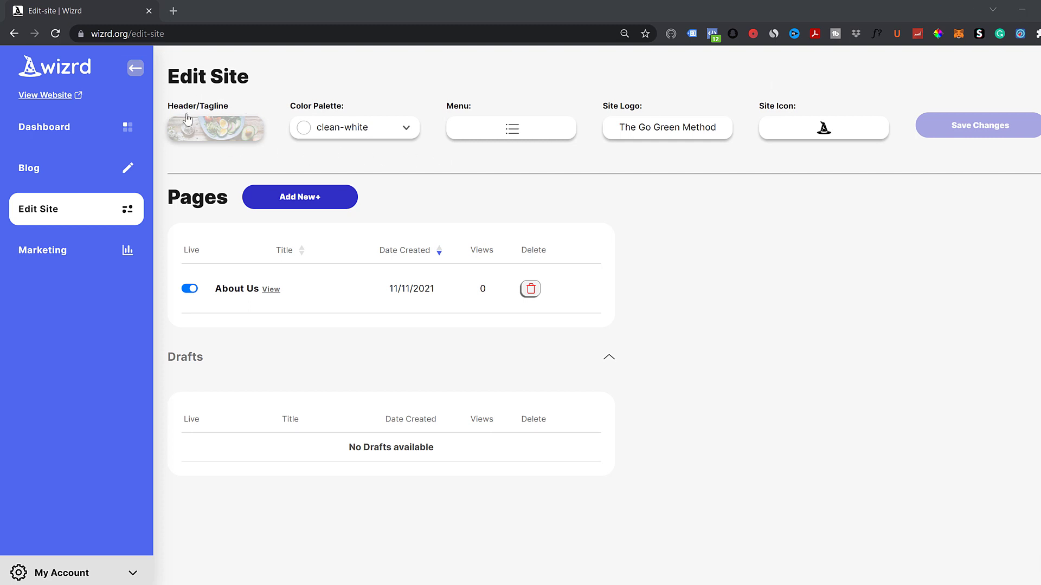
- Replace the site header's heading with "Sustainable Alternatives To Minimize Human Impact On The Globe"
click(214, 133)
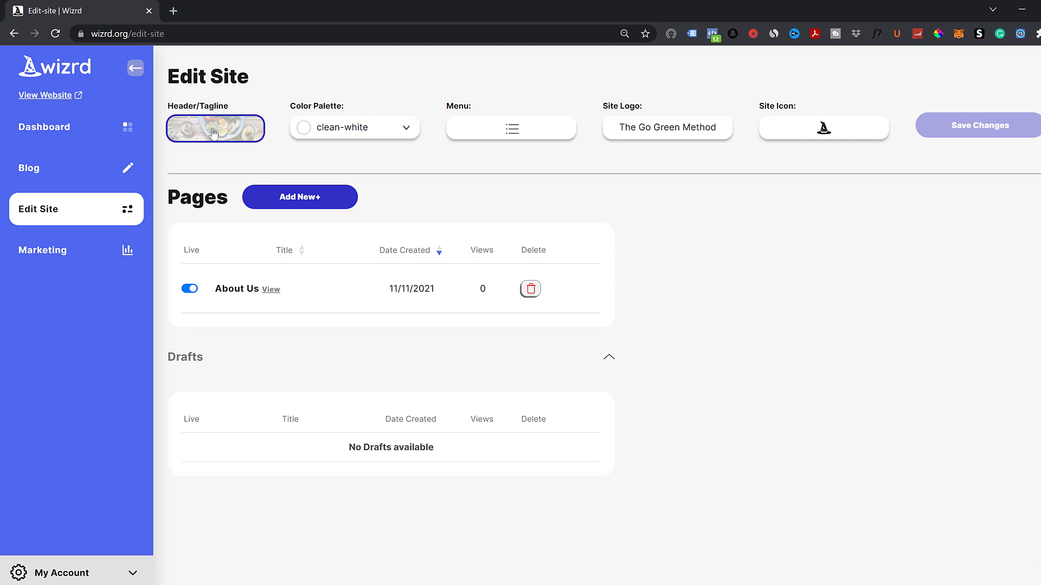
click(214, 133)
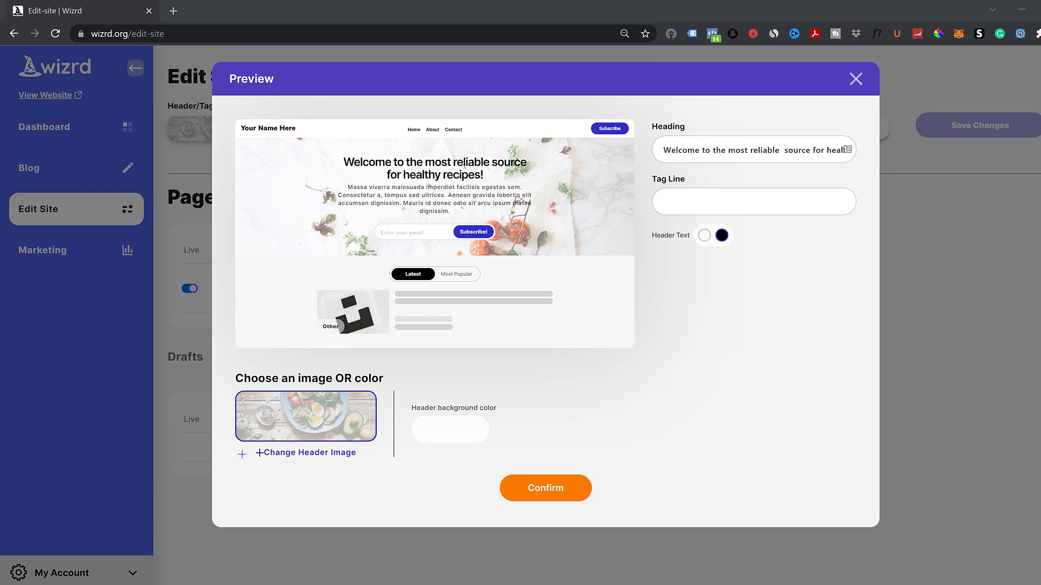
triple_click(714, 155)
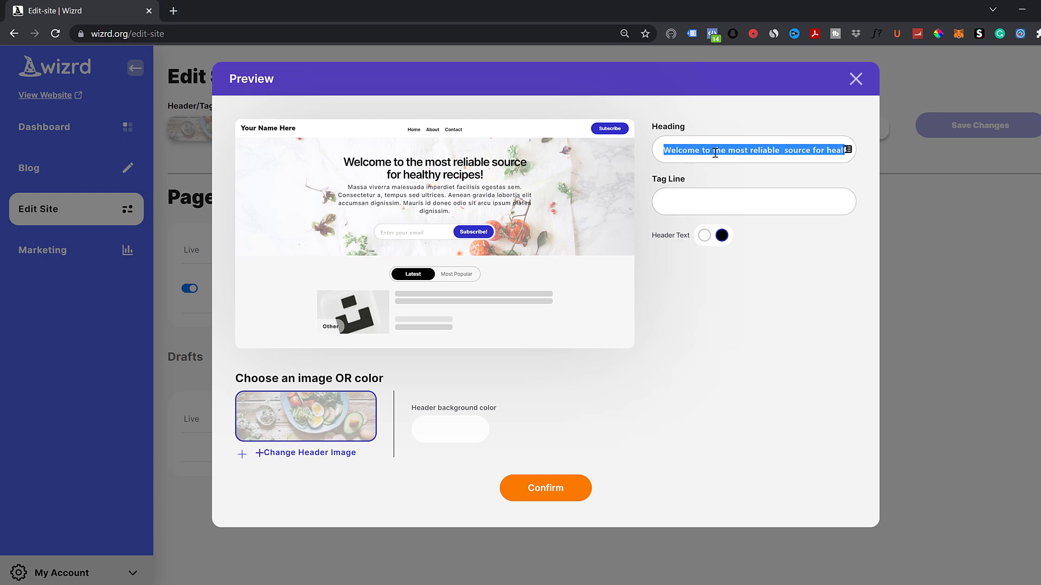
key(BackSpace)
right_click(714, 154)
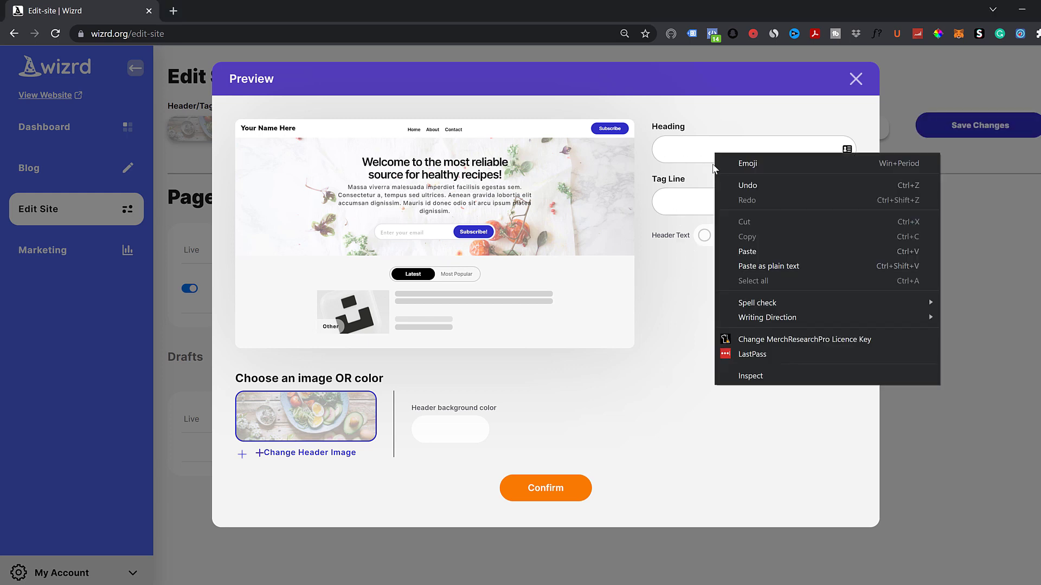
click(733, 251)
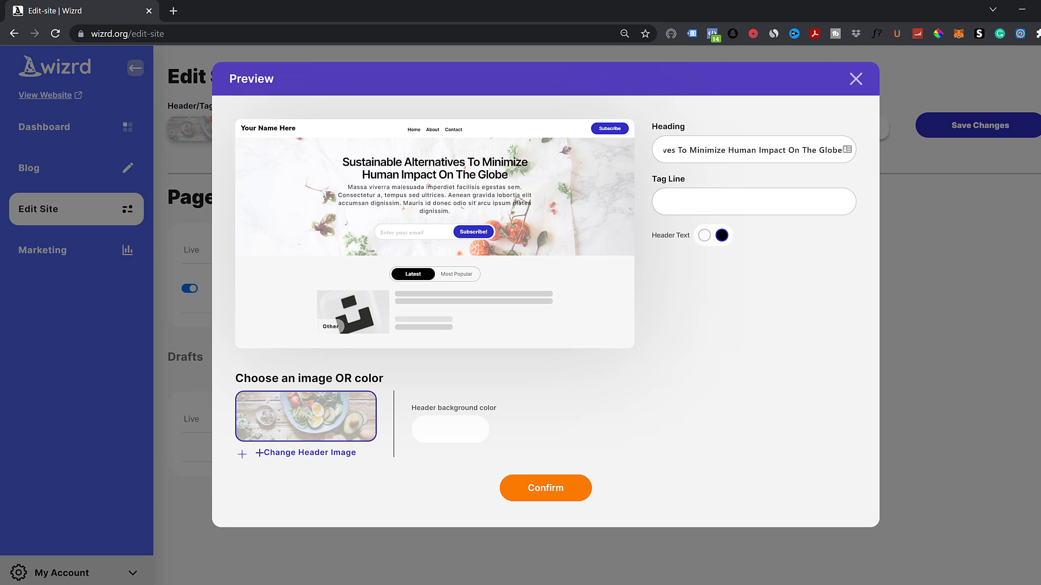
- Set the tag line to "We scoured the internet for the best green products for you so you don't have to!" and make the header text white
key(alt+Tab)
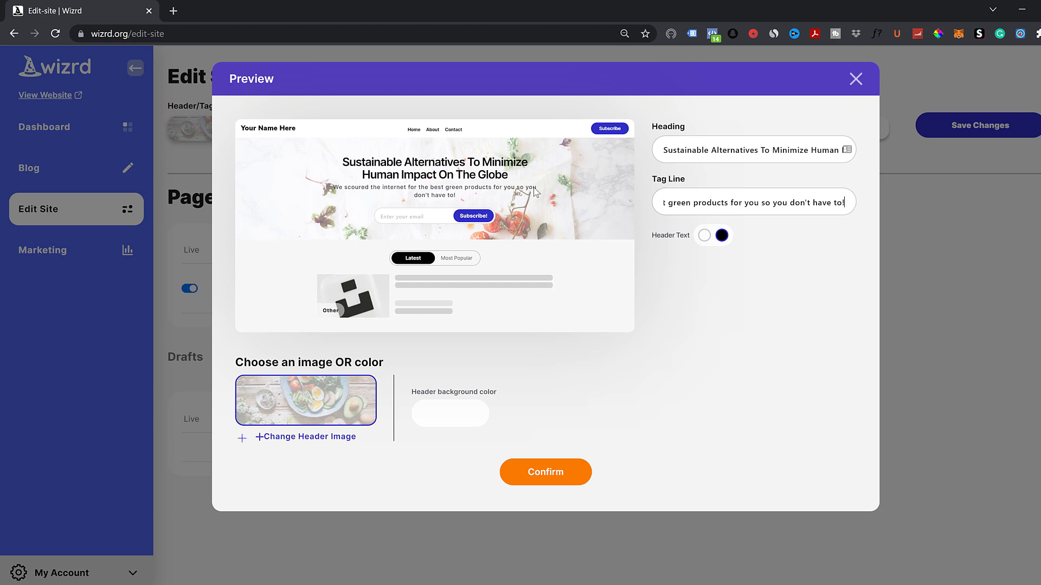
click(703, 235)
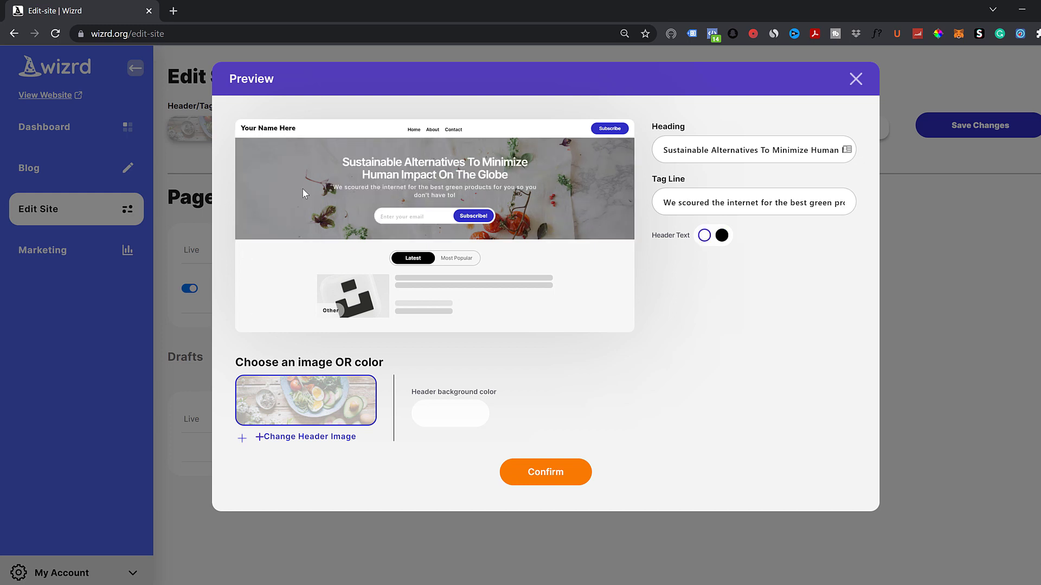
click(721, 235)
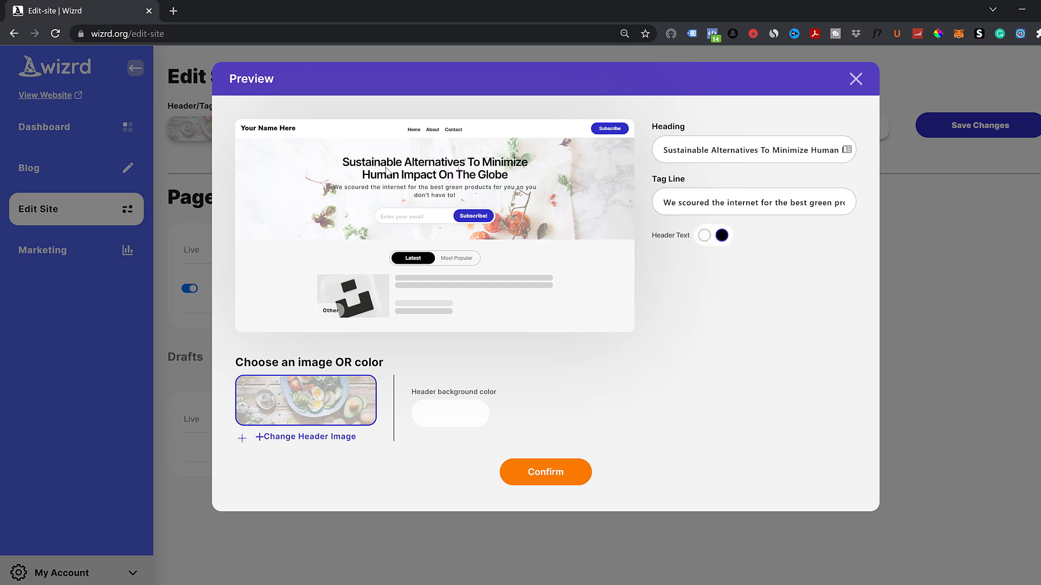
click(703, 235)
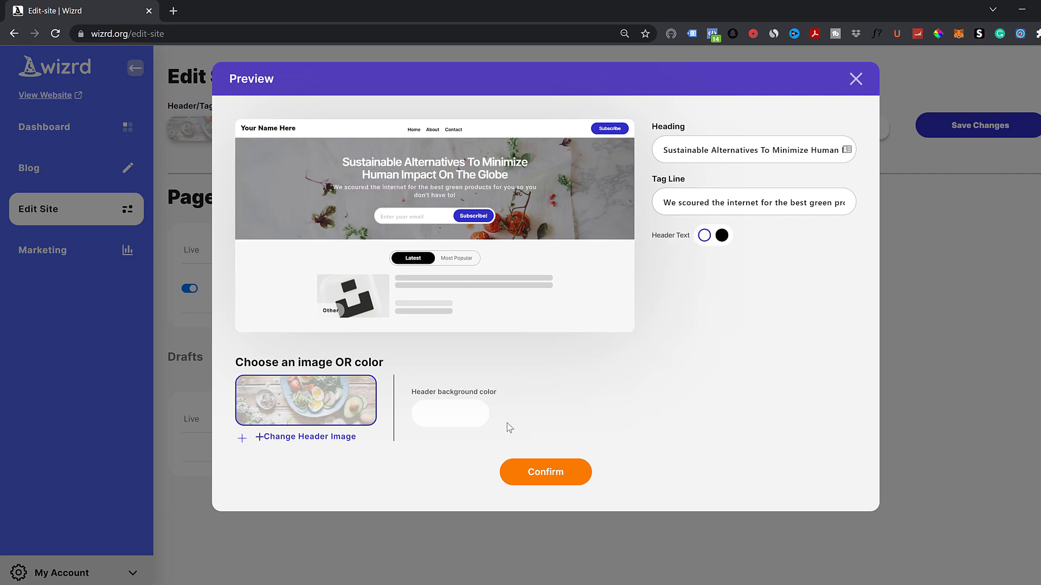
- Search the stock images for "forest", use the sunlit woodland path photo as the header image, and save the site changes
click(295, 444)
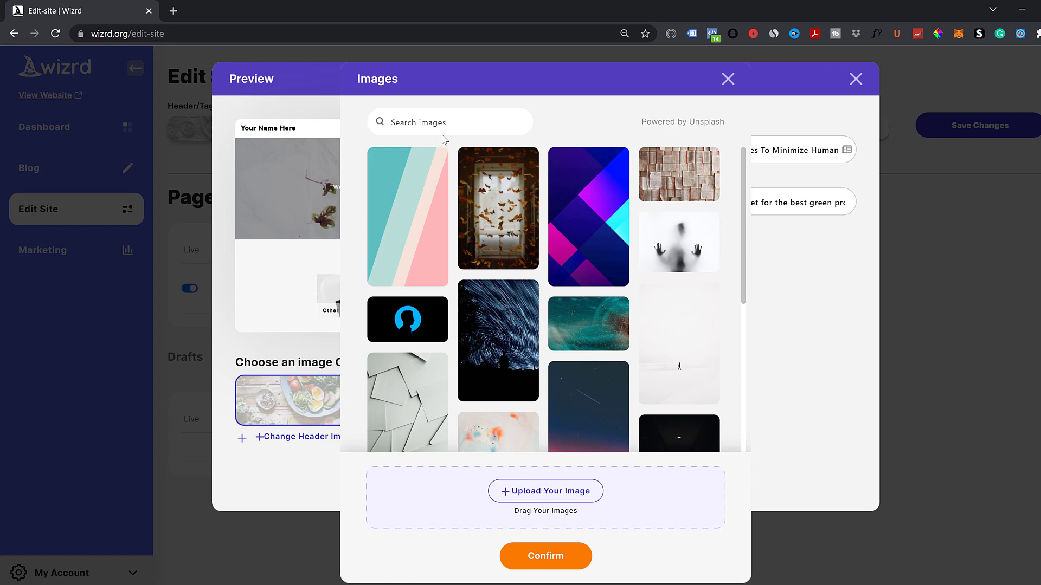
click(402, 124)
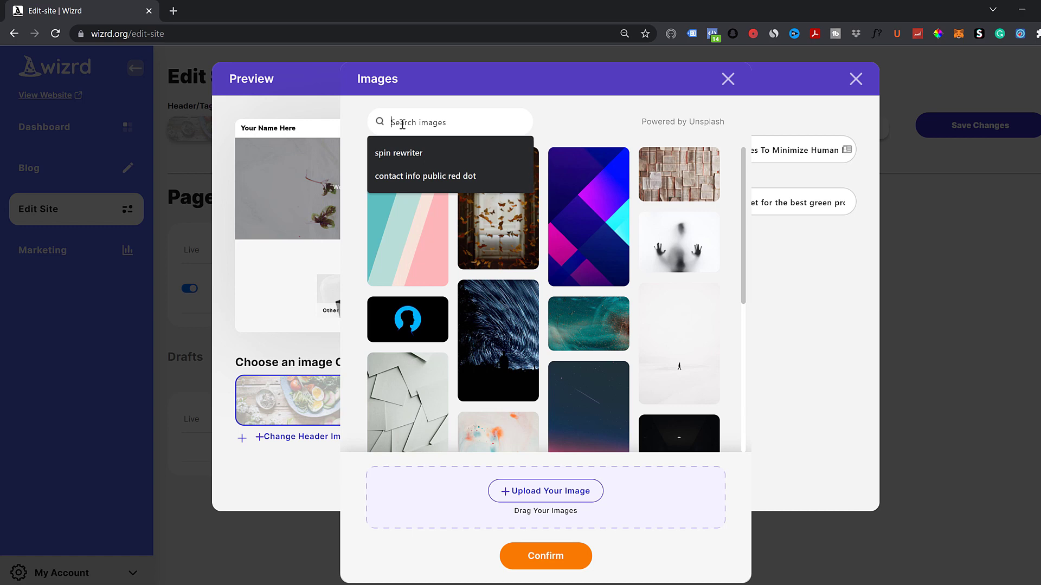
text(forest)
key(Return)
click(679, 243)
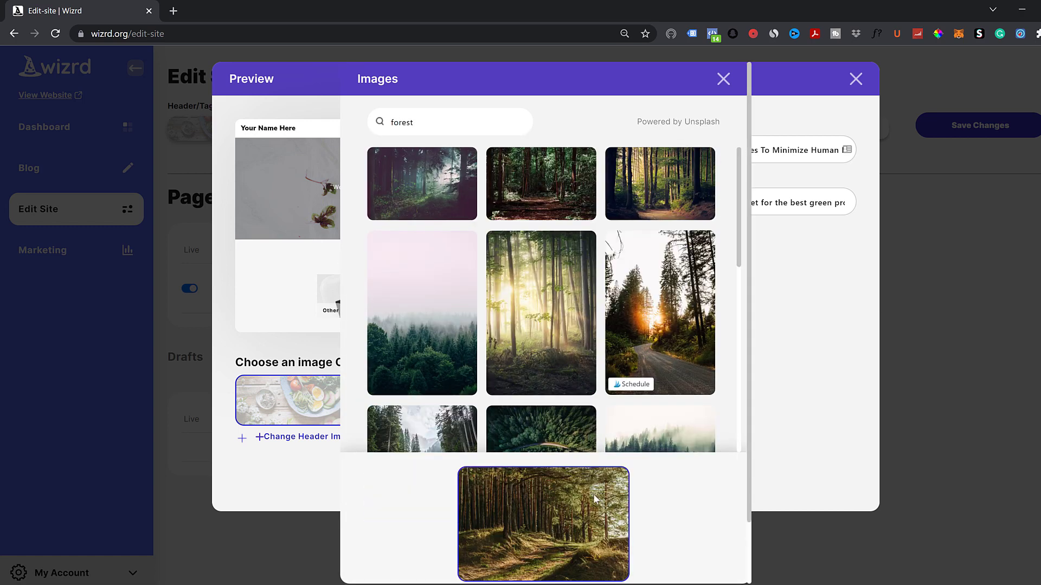
scroll(667, 476, down, 2)
click(542, 555)
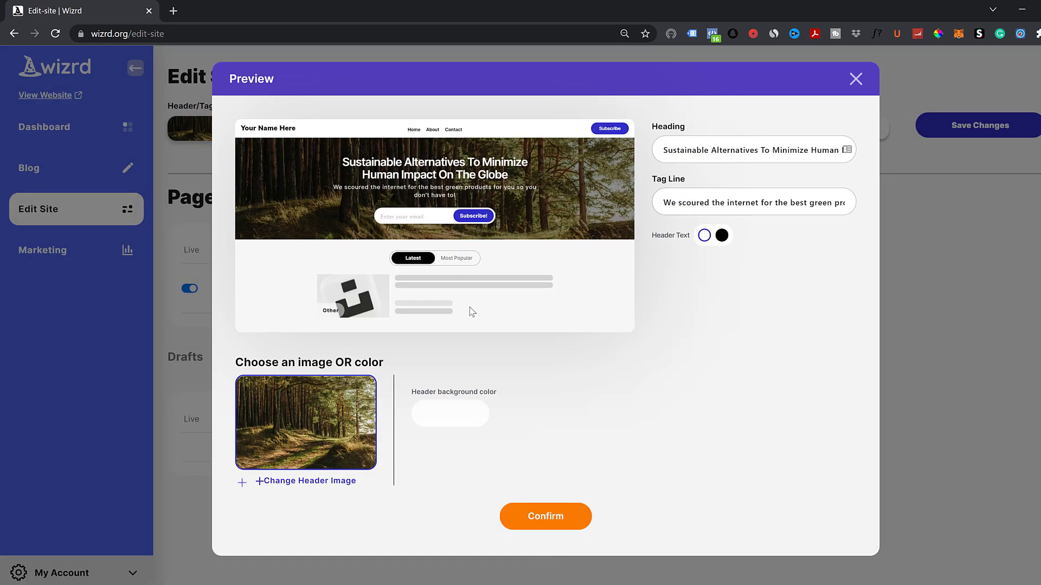
click(547, 516)
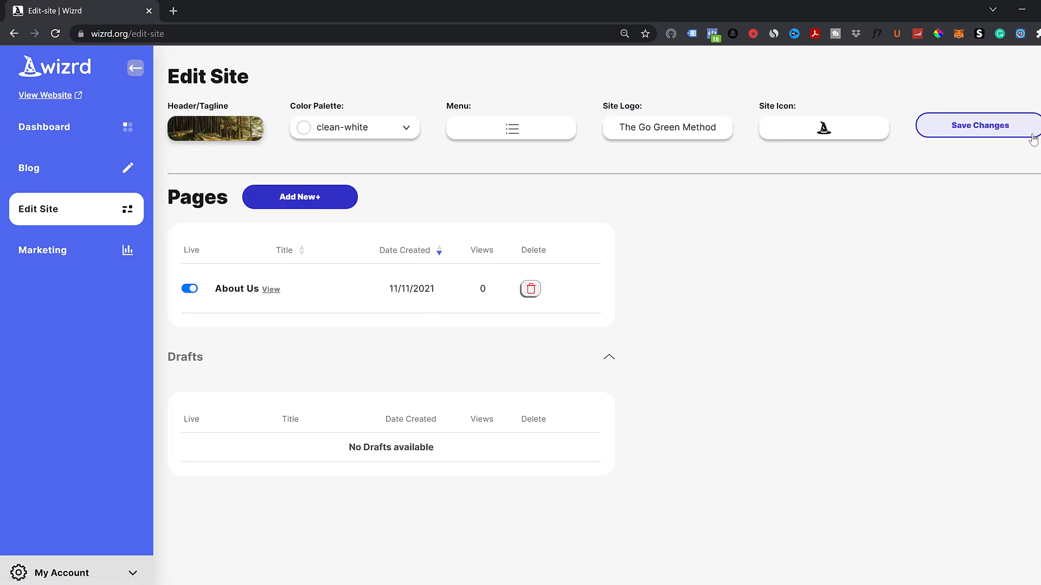
click(984, 125)
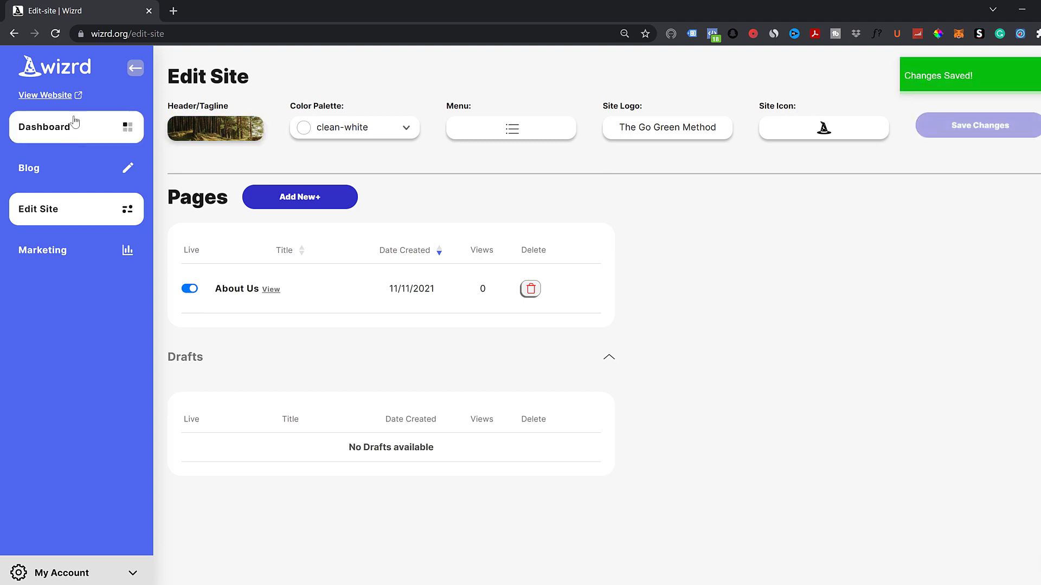
- View the live website to check the new header image, heading and tag line, and close it again
click(46, 96)
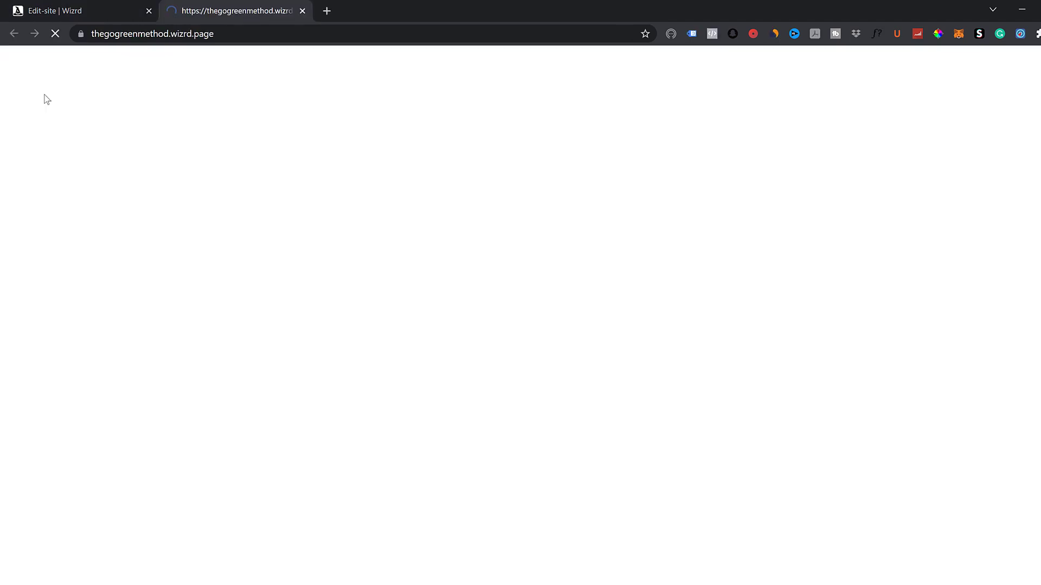
scroll(504, 294, down, 7)
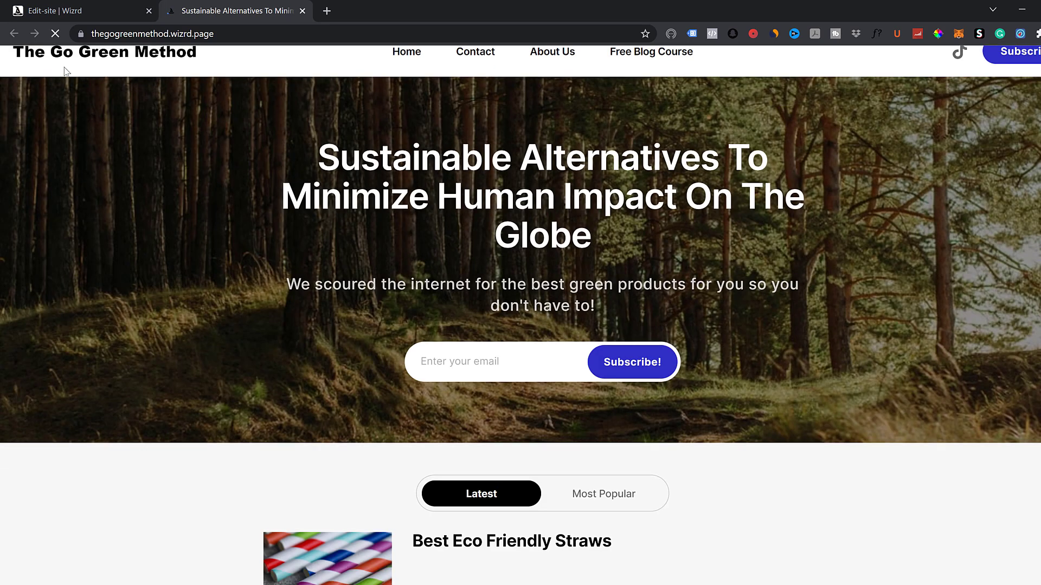
scroll(504, 295, up, 7)
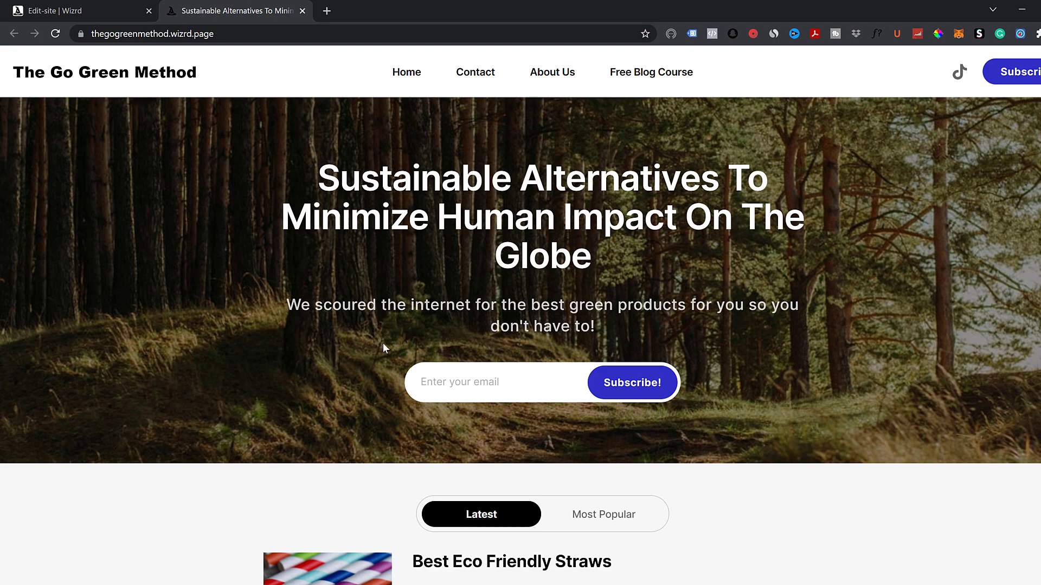
key(ctrl+w)
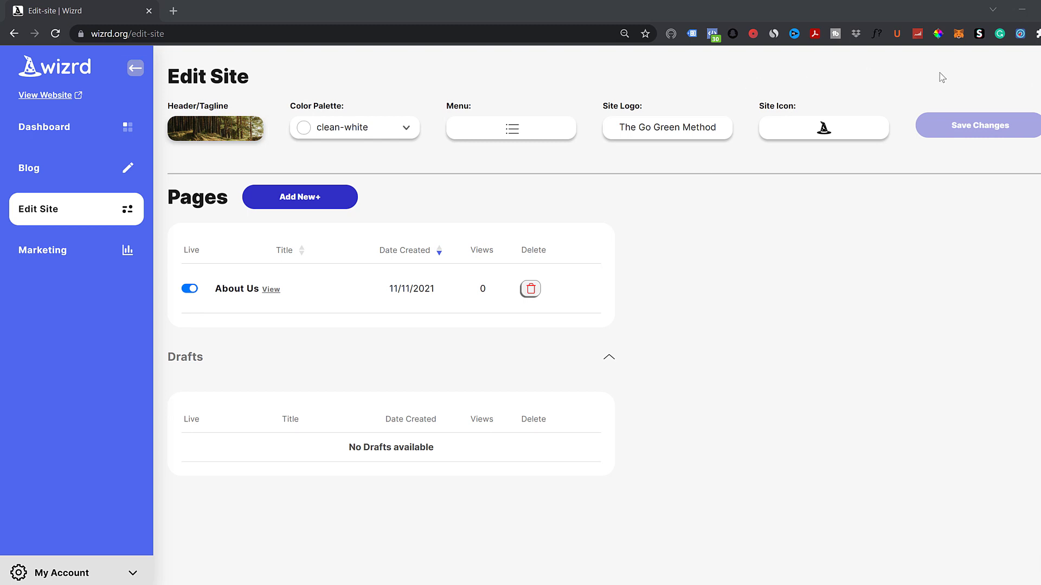
- Replace the site's color palette with a custom one that has a green top menu and black buttons
click(402, 129)
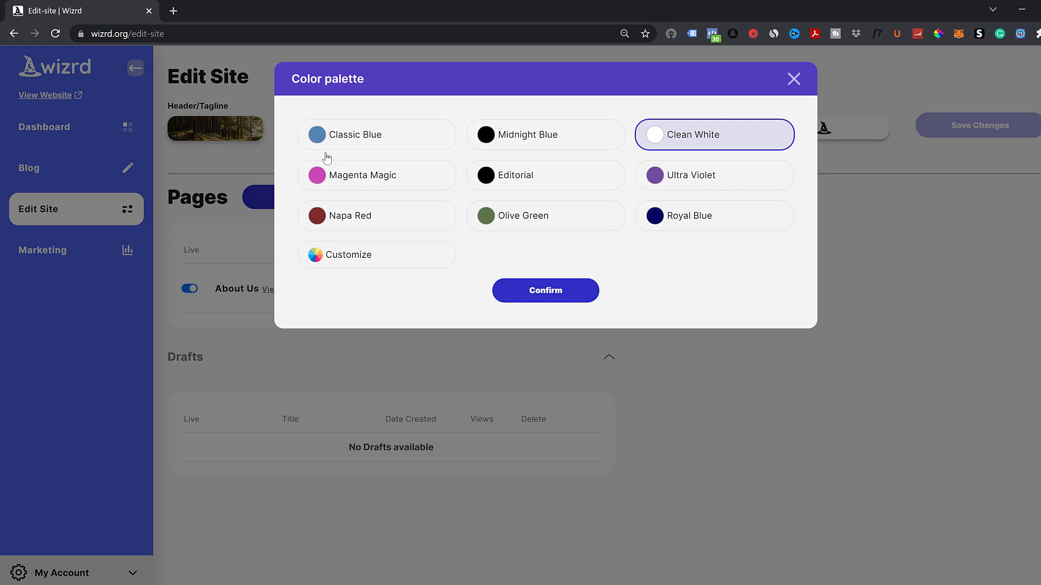
click(365, 137)
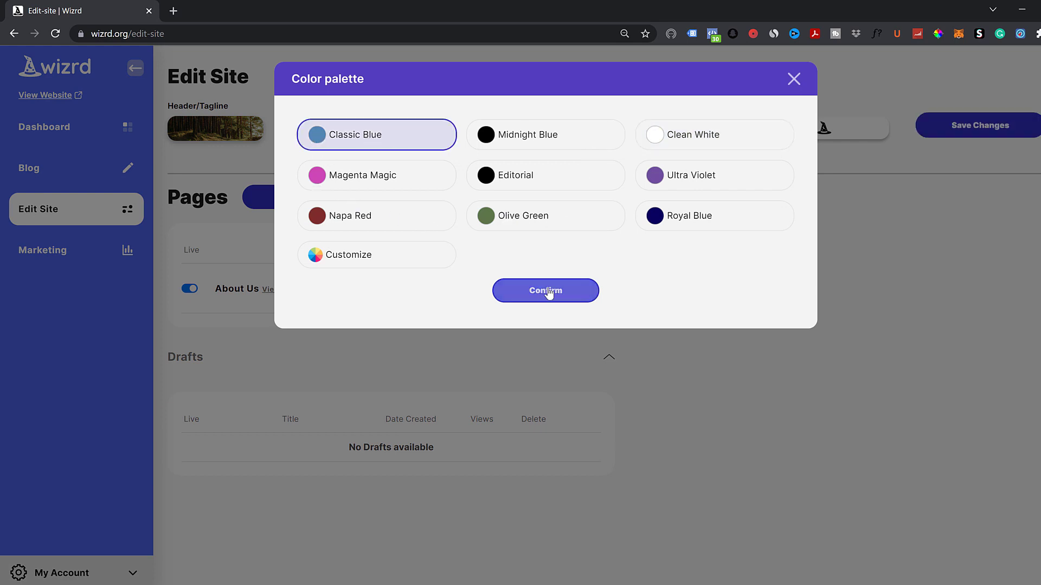
click(529, 223)
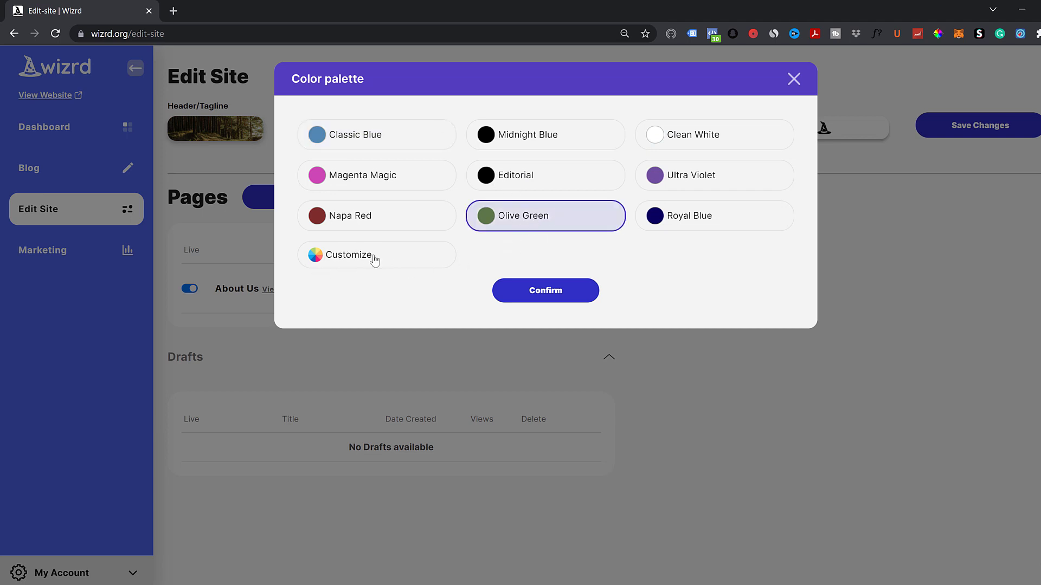
click(337, 255)
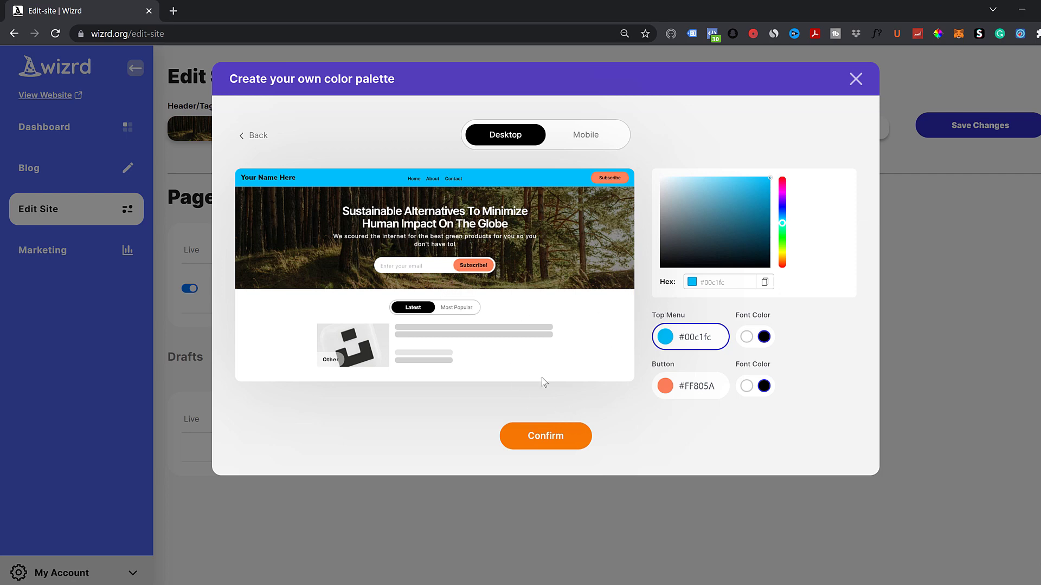
click(685, 387)
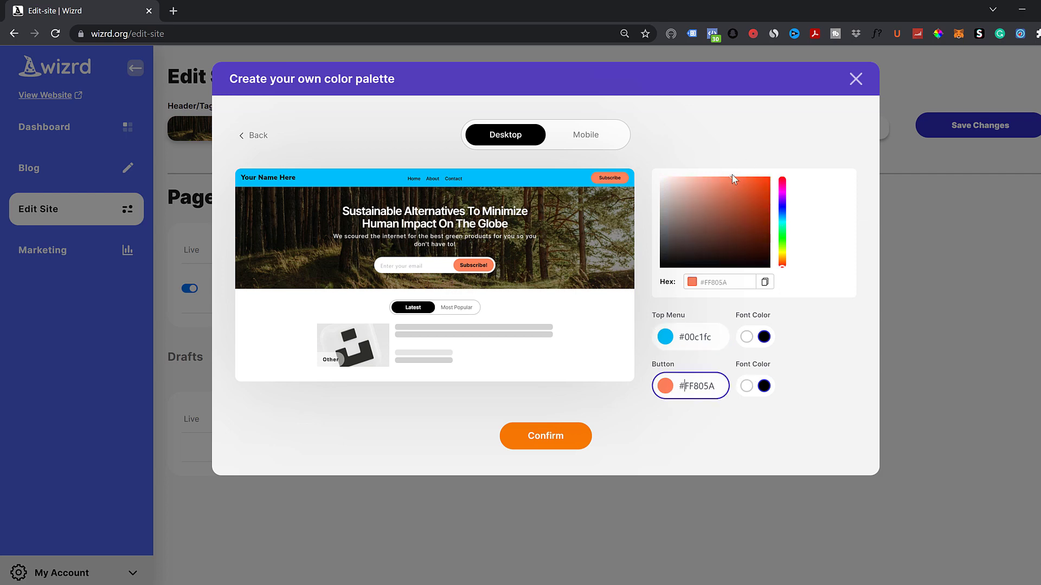
drag(732, 179, 771, 178)
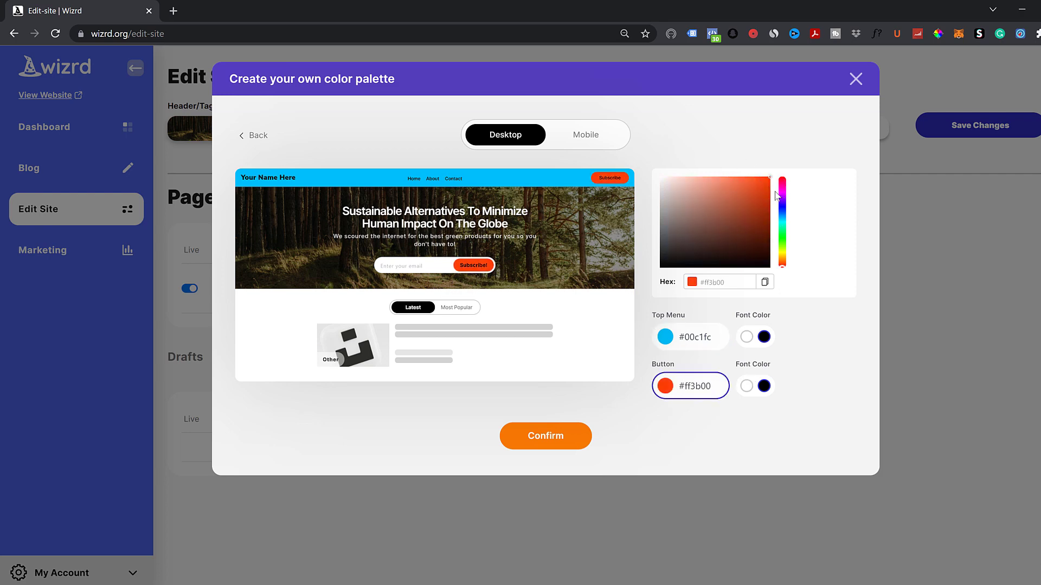
click(781, 254)
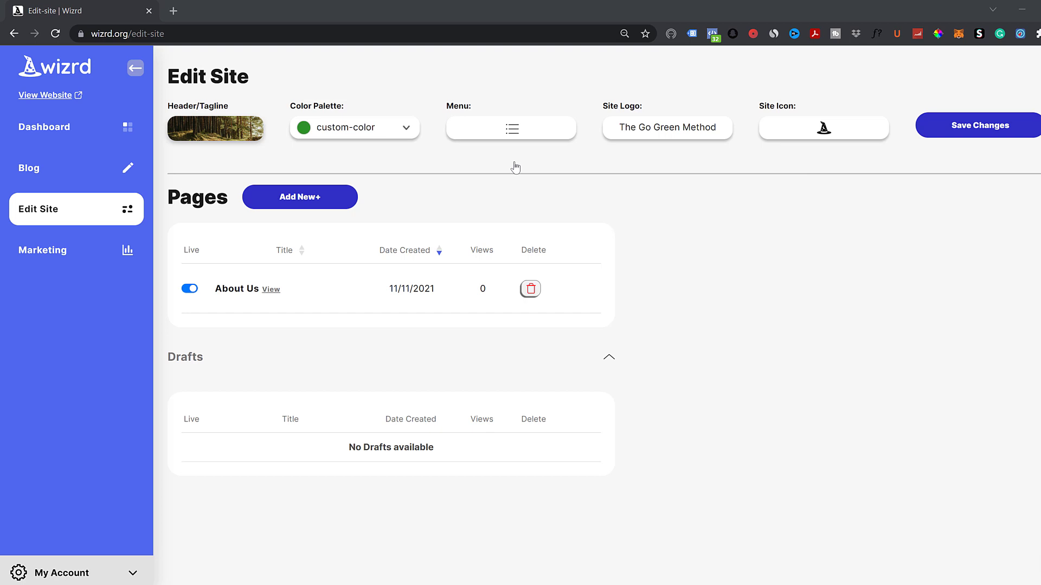
- Reorder the header menu so Contact comes first and Free Blog Course second, and confirm the menu
click(509, 126)
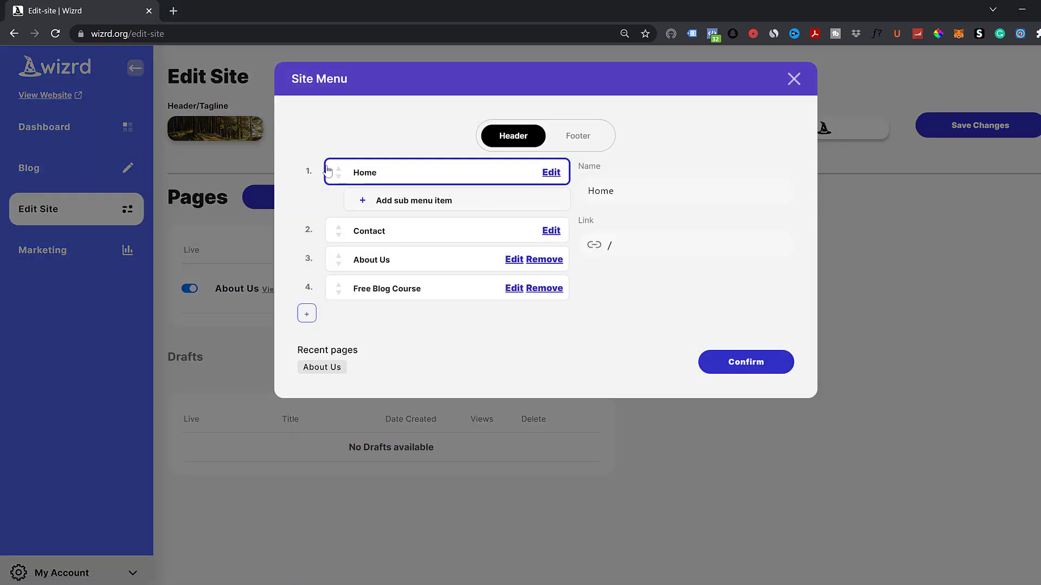
click(338, 237)
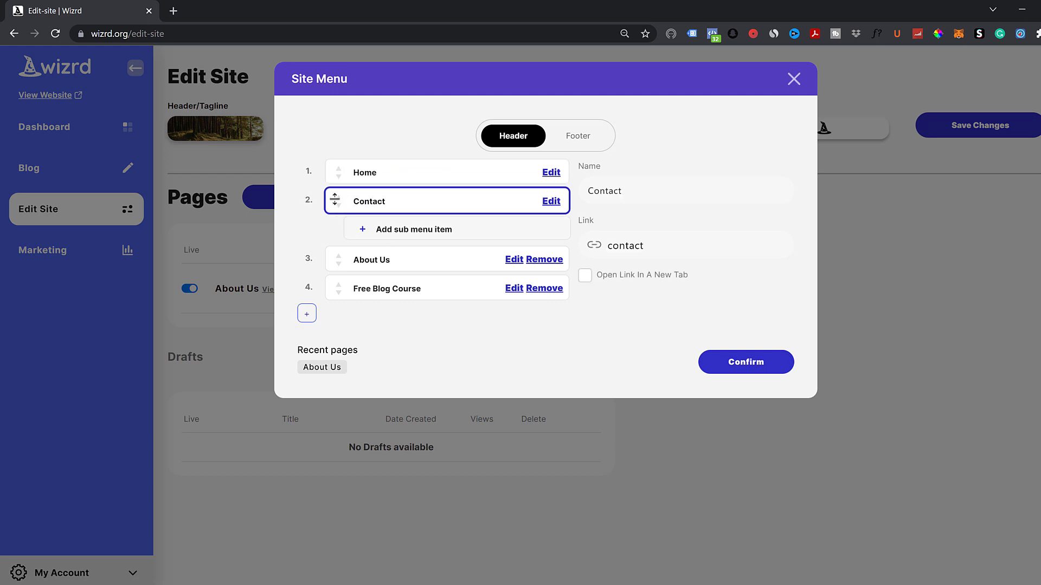
drag(337, 194, 338, 163)
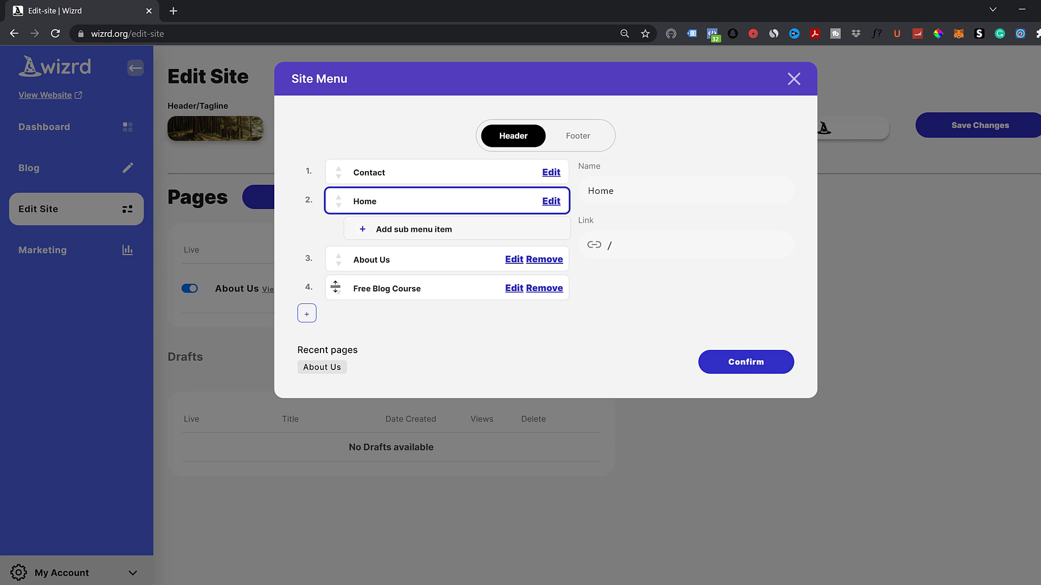
click(335, 287)
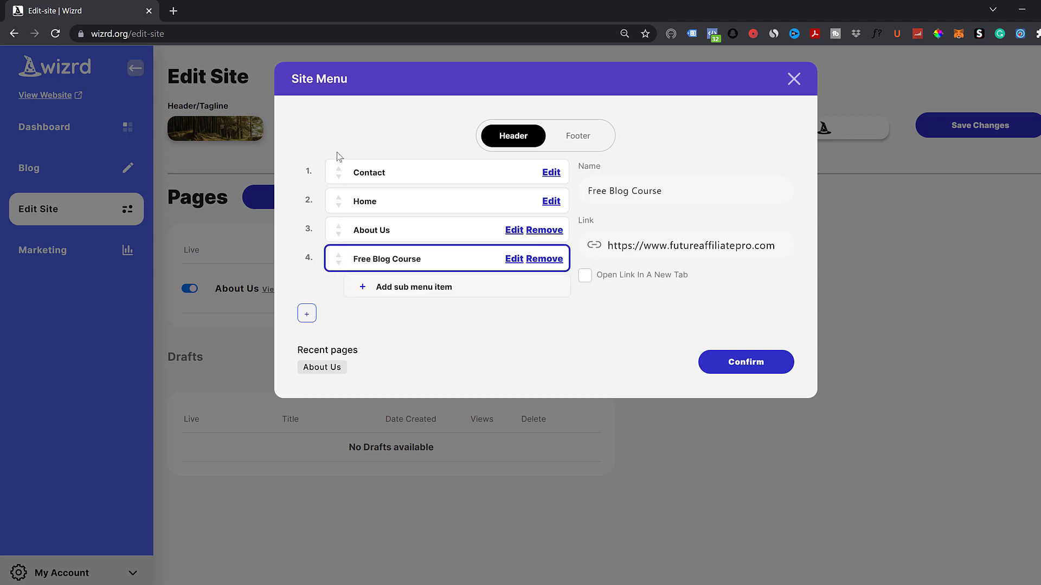
drag(347, 256, 366, 197)
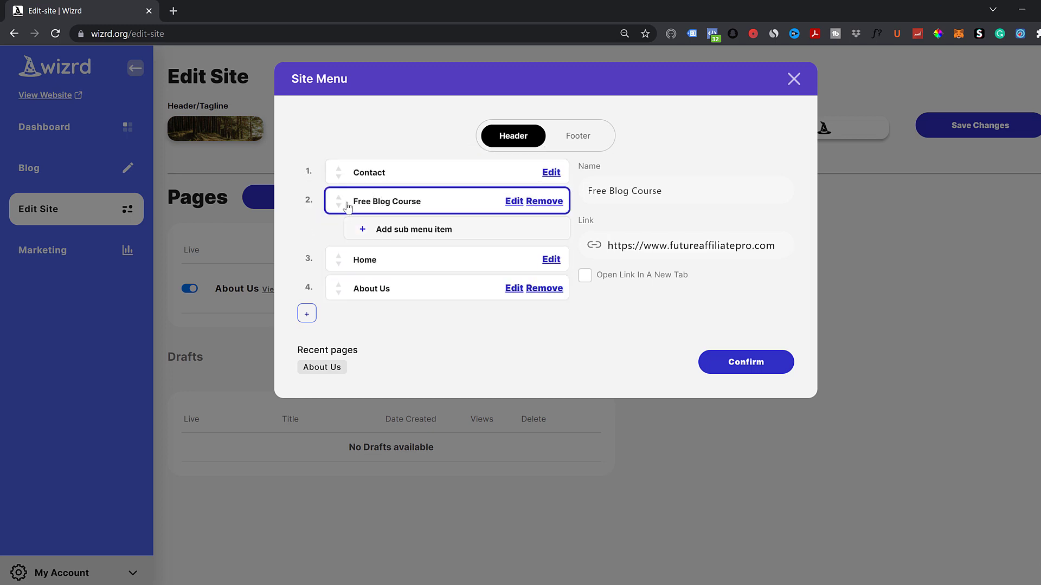
click(746, 361)
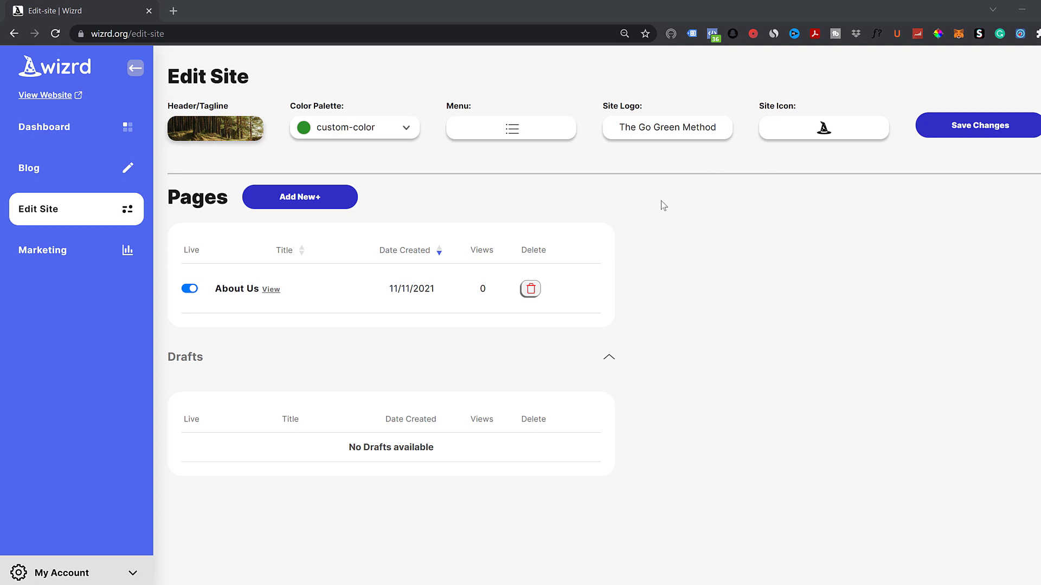
- Check the site logo's upload options without adding an image, and save the site changes
click(662, 133)
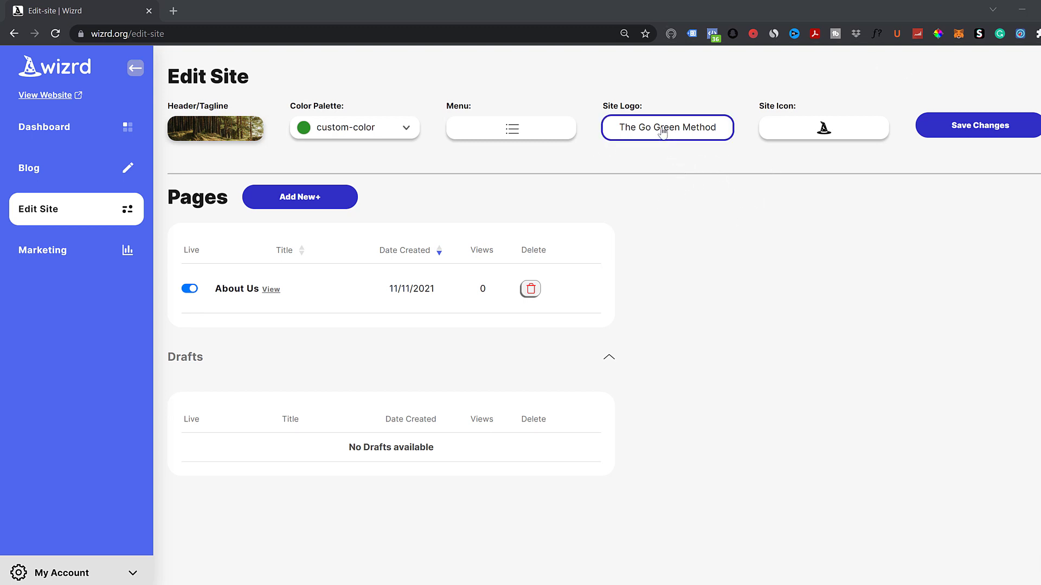
click(662, 132)
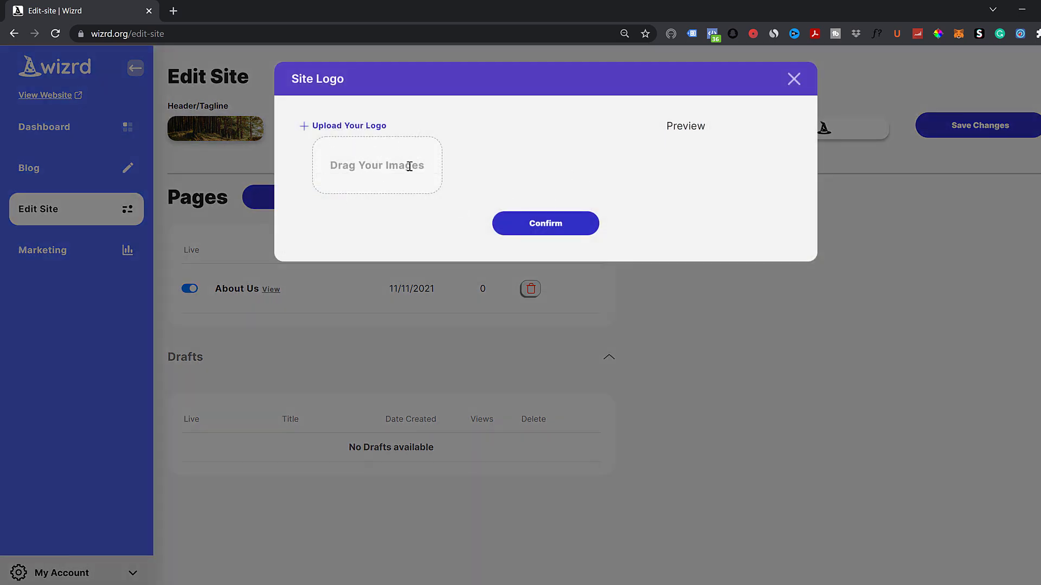
click(546, 226)
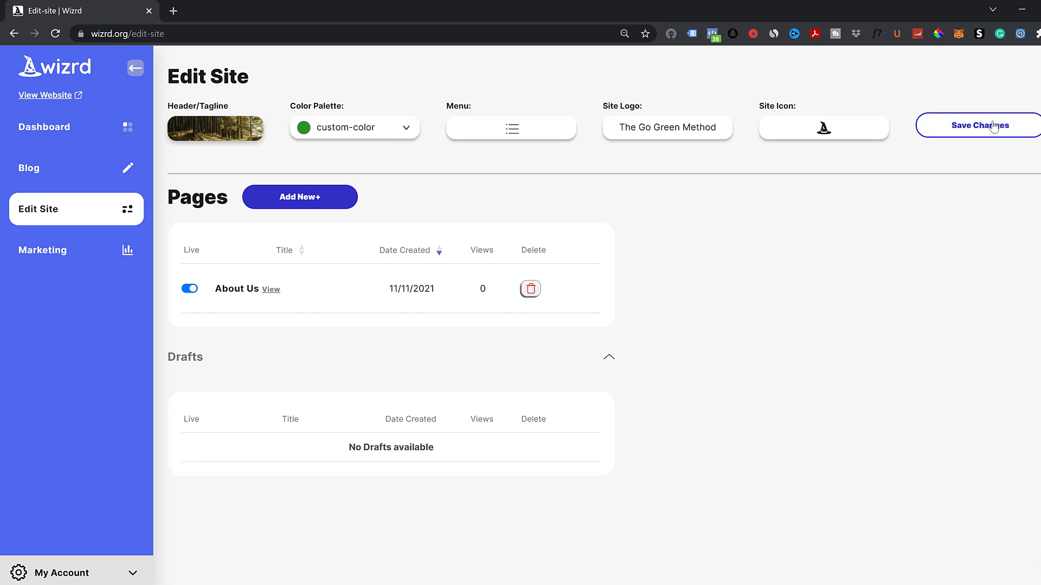
click(993, 126)
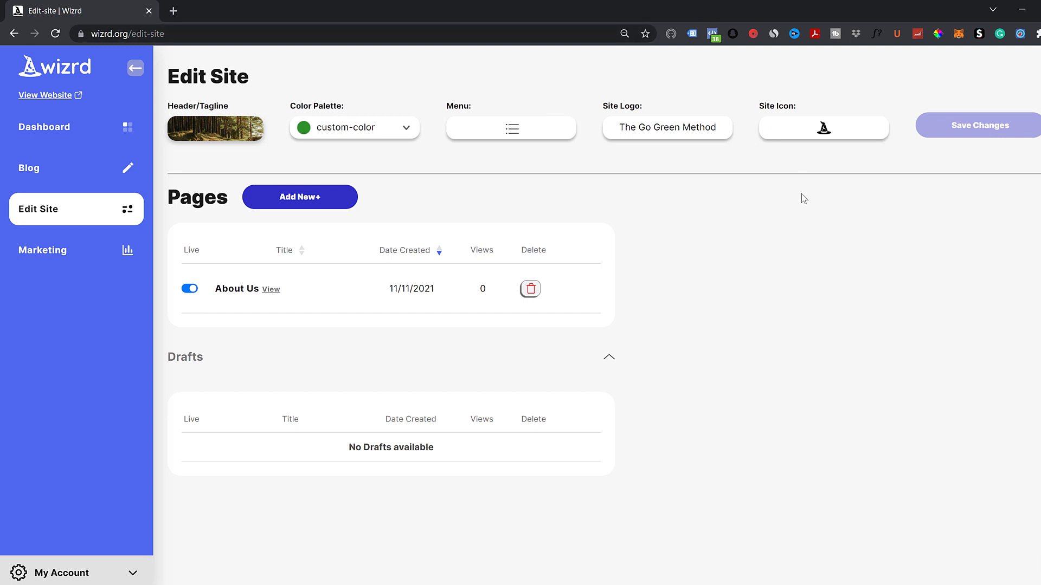
- Examine the site icon's upload options and its browser-tab preview
click(824, 136)
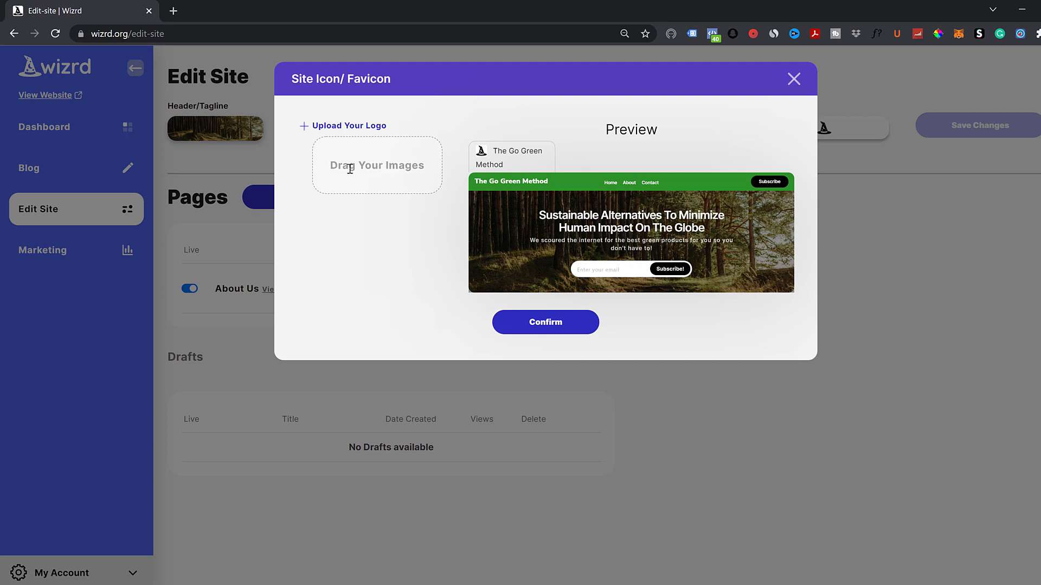
click(547, 325)
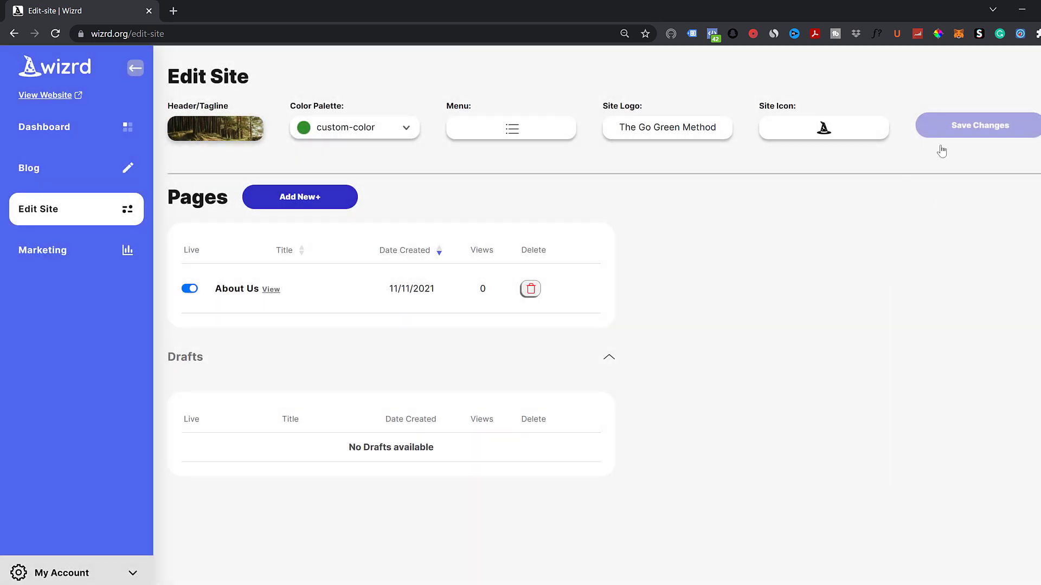
click(967, 131)
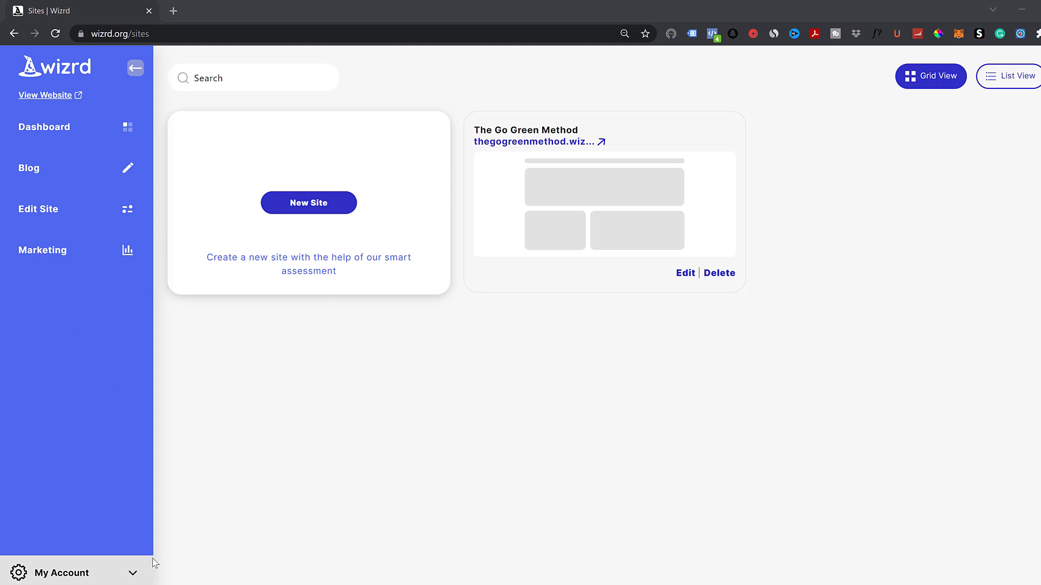
- Look over the account's list of websites and its billing page, and return to the dashboard
click(112, 573)
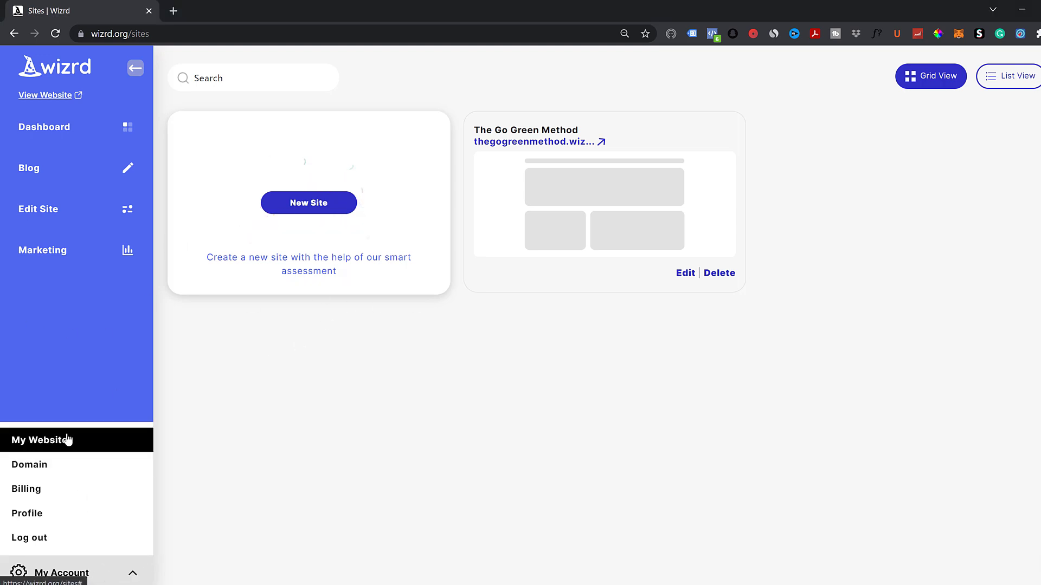
click(68, 440)
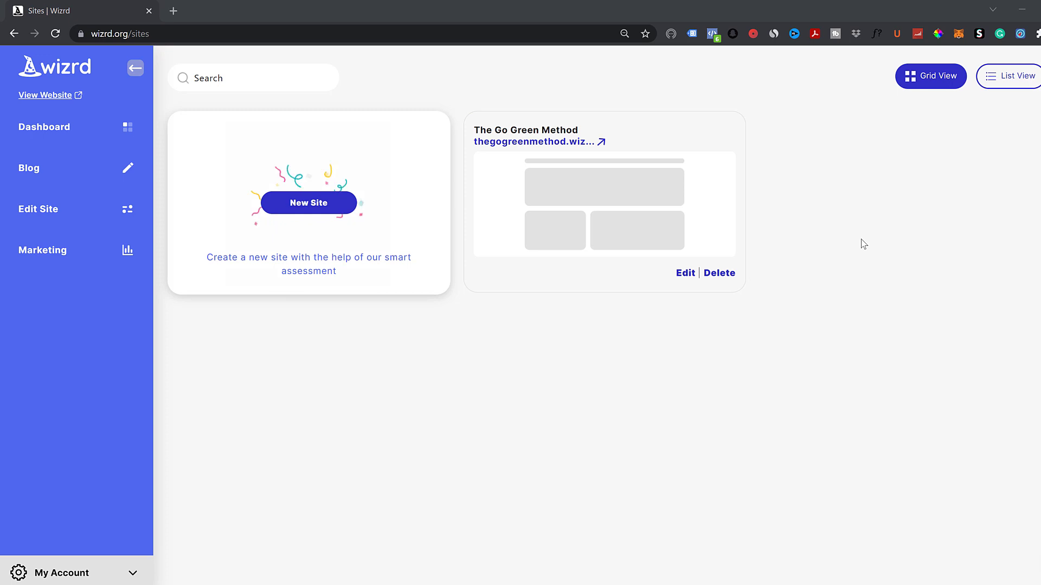
click(136, 575)
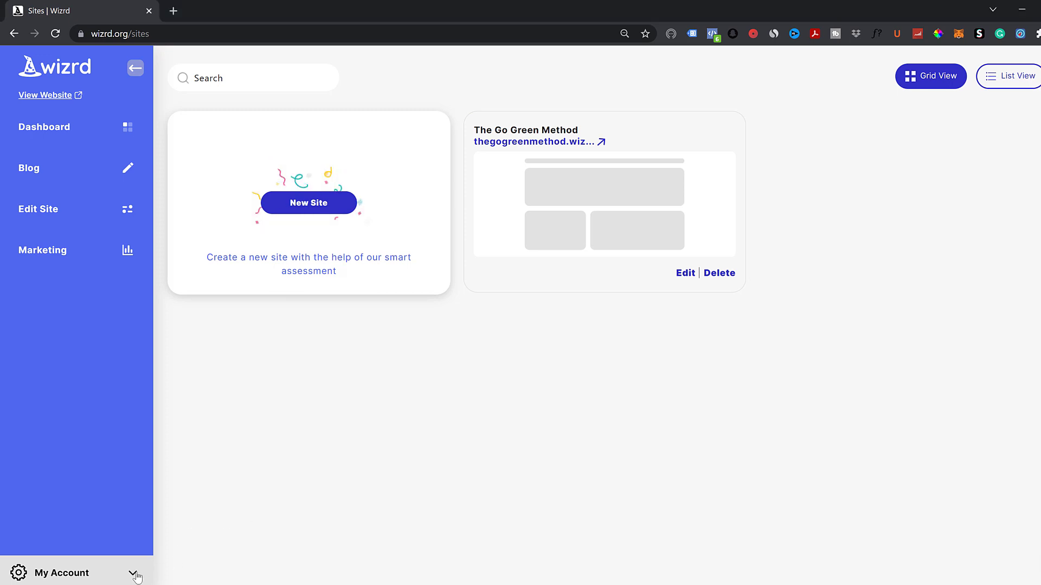
click(135, 575)
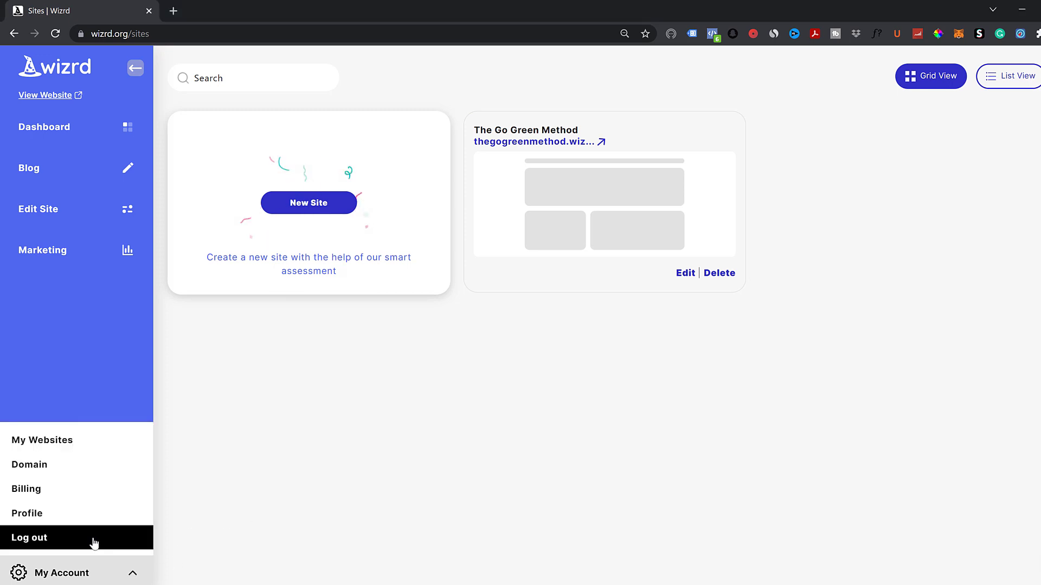
click(76, 491)
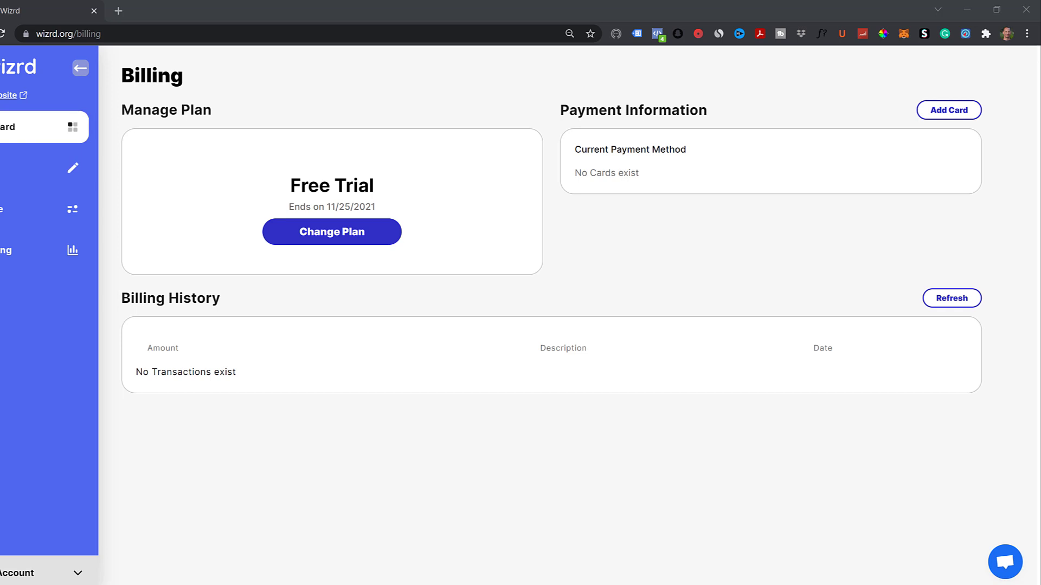
click(49, 127)
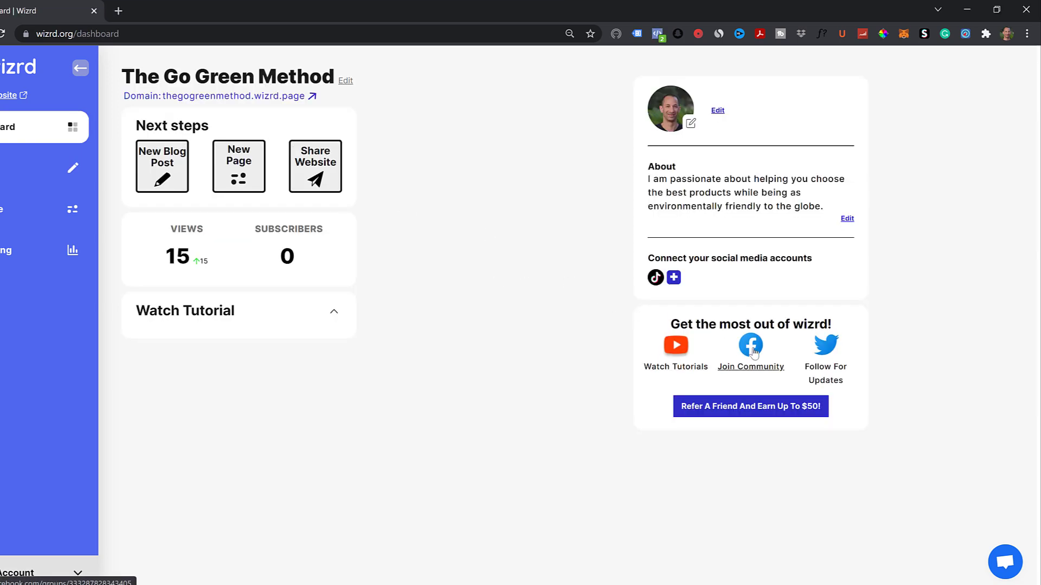